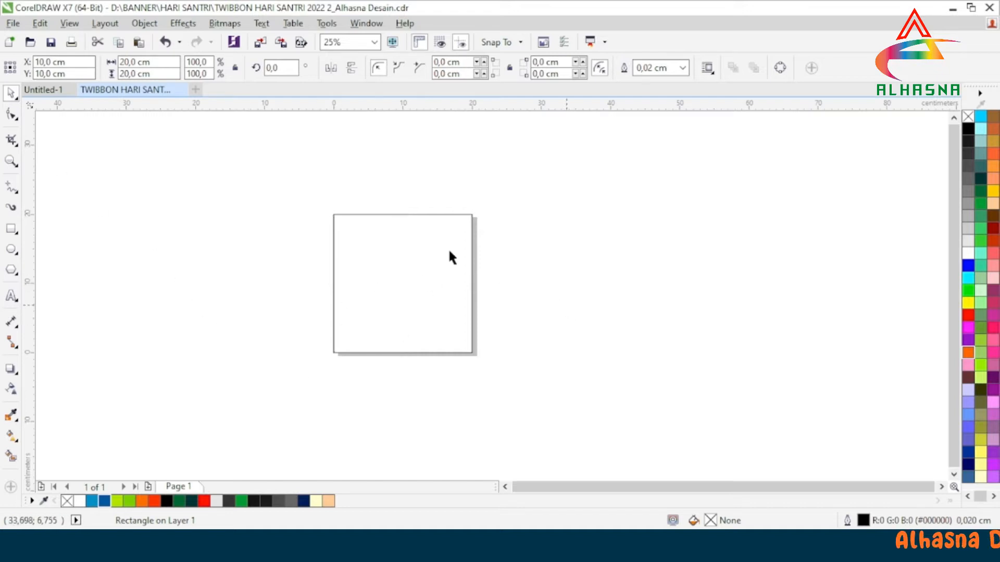
Fill the 20 × 20 cm square on the page with Pale Yellow (#FFFFCC).
scroll(398, 241, up, 1)
scroll(394, 241, down, 1)
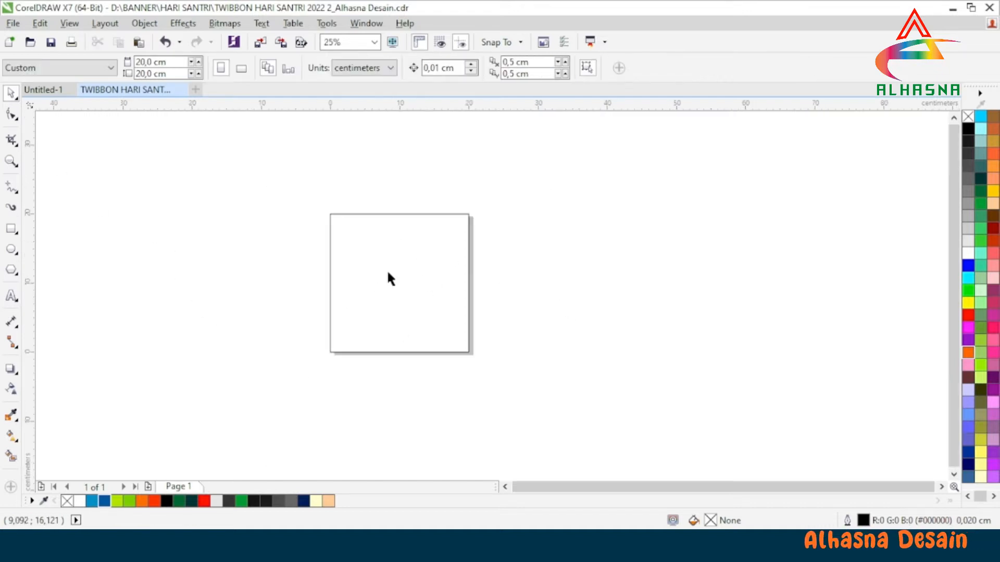
click(316, 502)
click(527, 356)
click(413, 314)
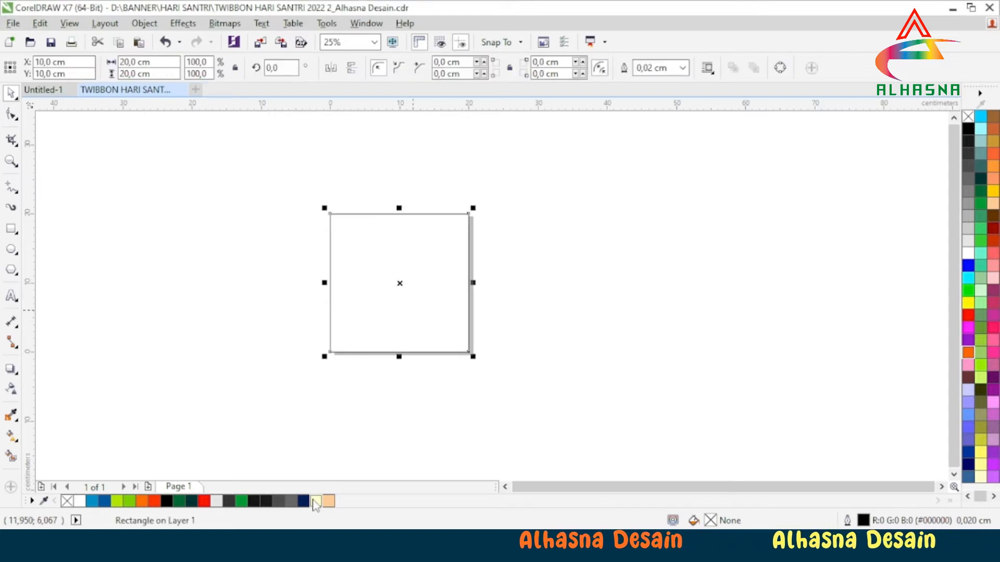
click(396, 436)
scroll(419, 254, up, 1)
scroll(348, 297, up, 1)
scroll(348, 297, down, 1)
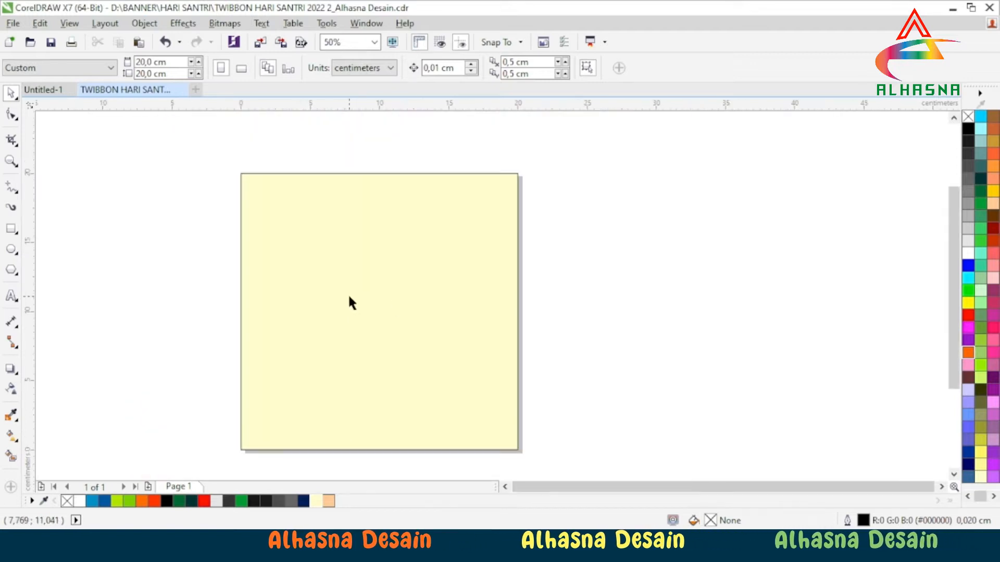
scroll(349, 297, down, 1)
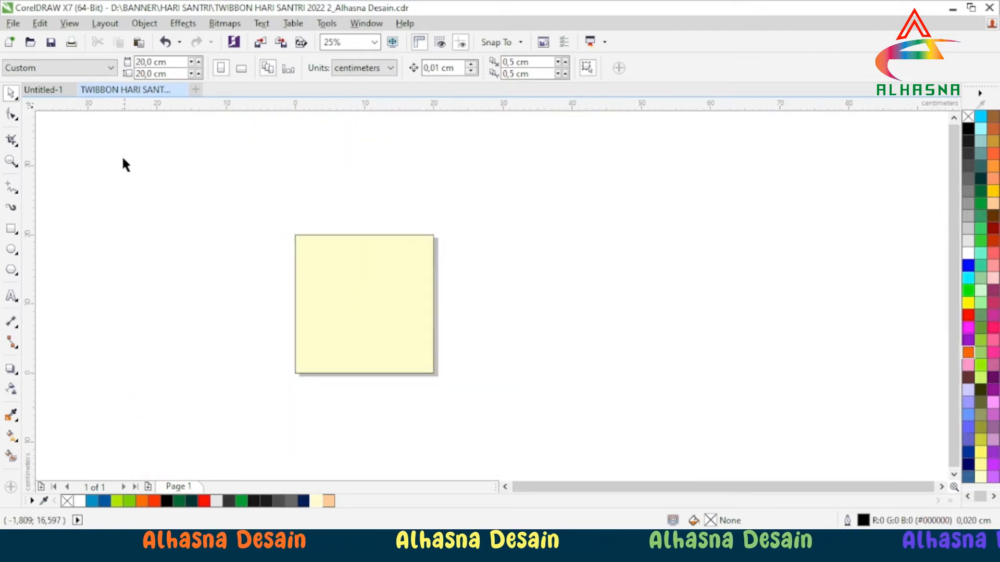
Switch to the Untitled-1 document and examine its logos, Hari Santri 2022 frame and pale green shapes.
click(43, 91)
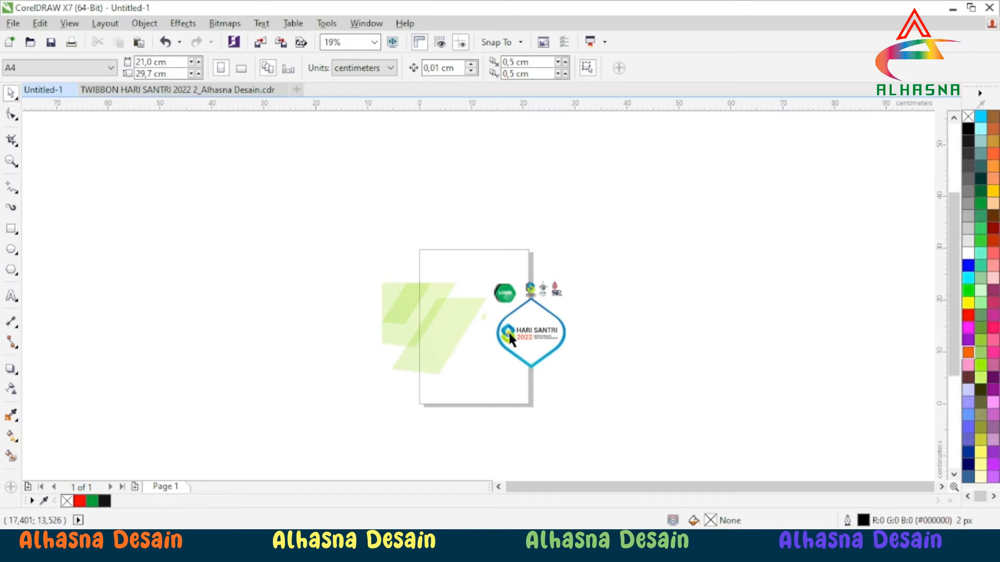
scroll(508, 331, up, 2)
scroll(417, 308, down, 1)
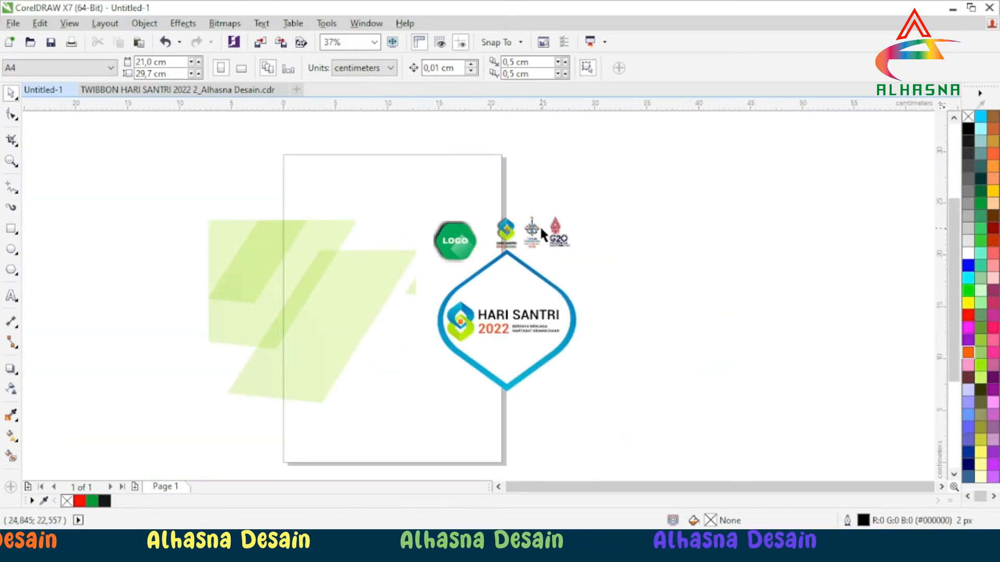
scroll(539, 225, up, 2)
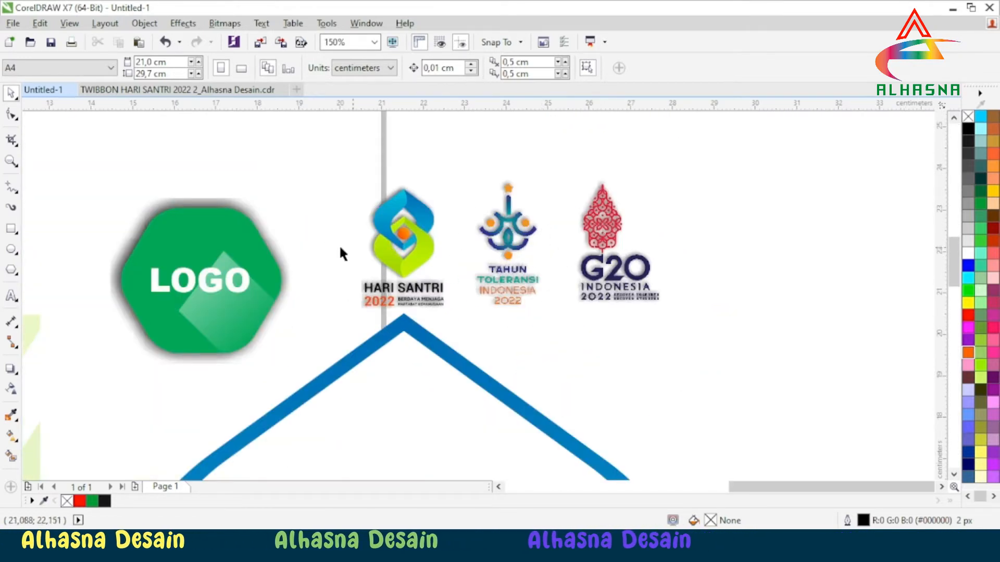
scroll(333, 245, down, 1)
scroll(296, 243, down, 1)
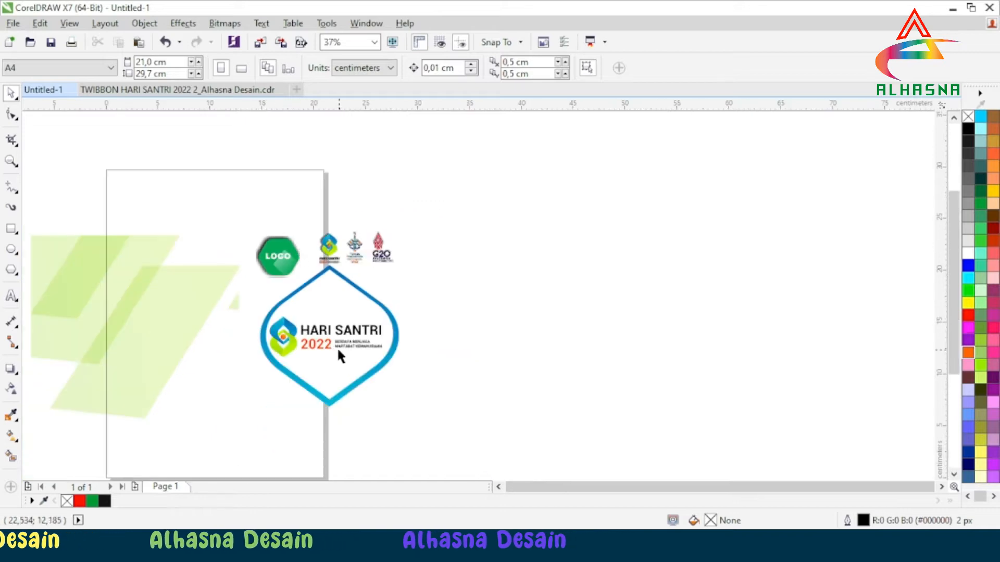
scroll(333, 344, up, 1)
scroll(333, 345, up, 1)
scroll(334, 315, down, 3)
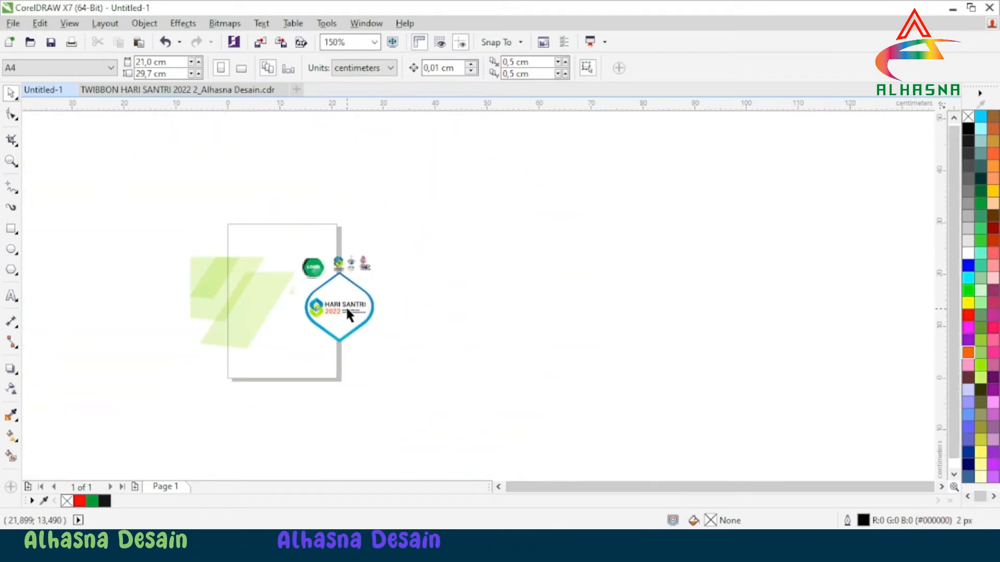
scroll(201, 296, up, 2)
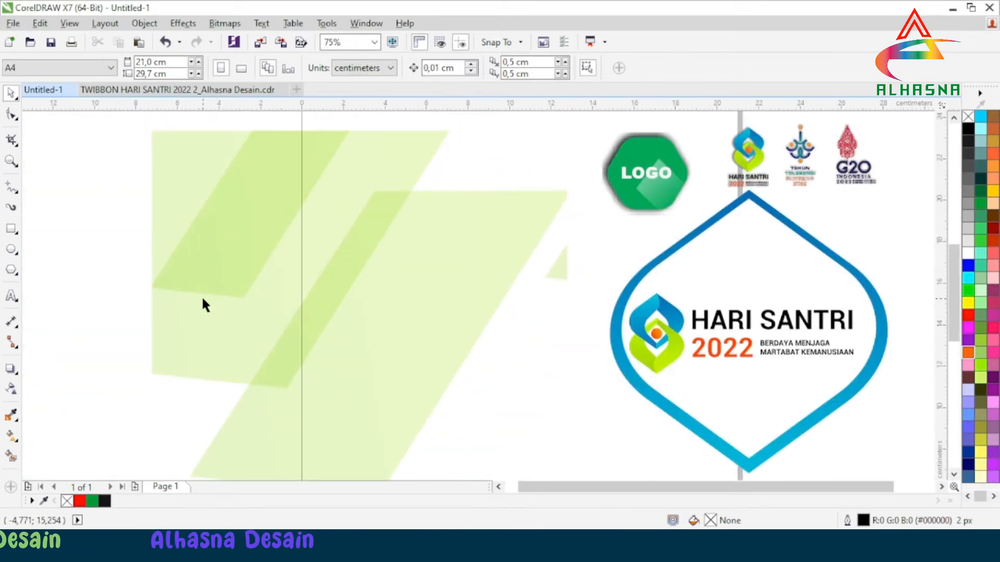
scroll(201, 295, down, 2)
Copy the asset group from Untitled-1 into the TWIBBON HARI SANTRI document and place it to the right of the square.
click(245, 303)
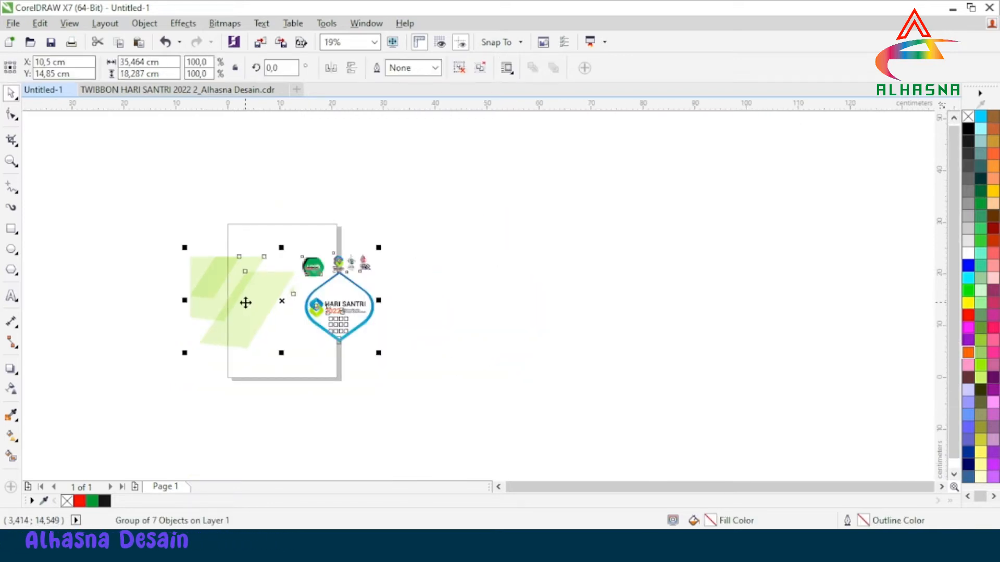
click(139, 91)
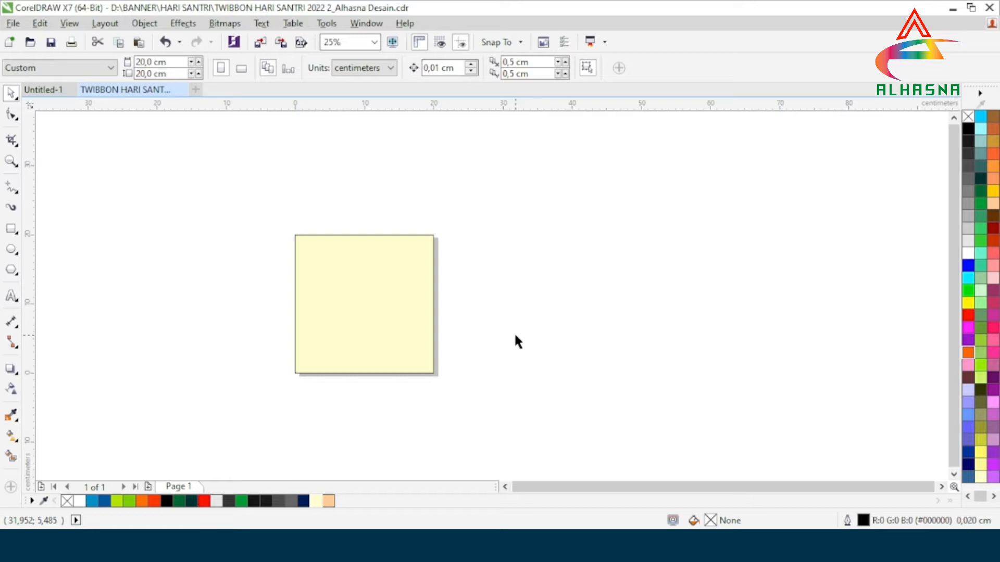
key(ctrl+v)
drag(363, 302, 561, 288)
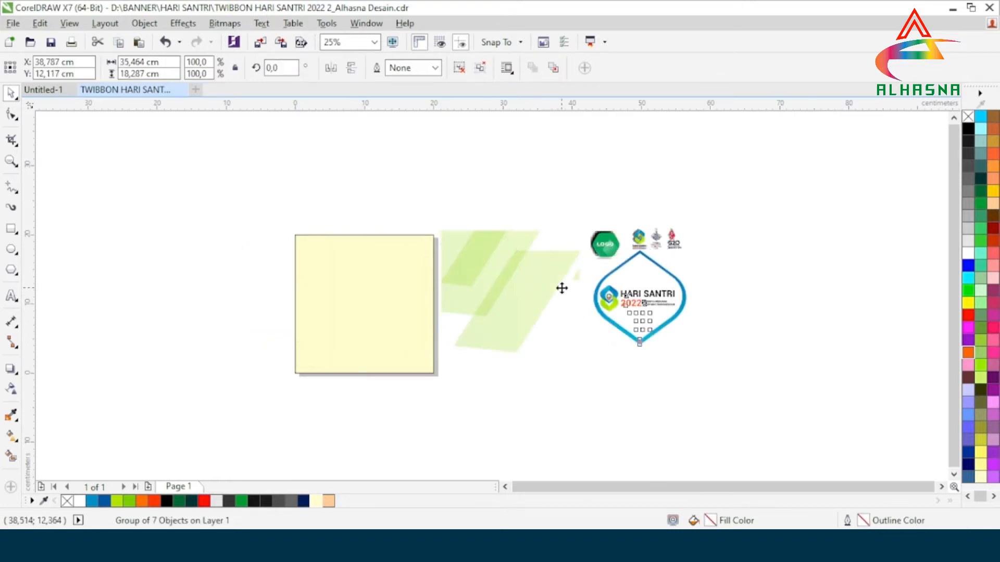
click(604, 392)
Ungroup the pasted asset group one level so its parts can be handled separately.
click(508, 283)
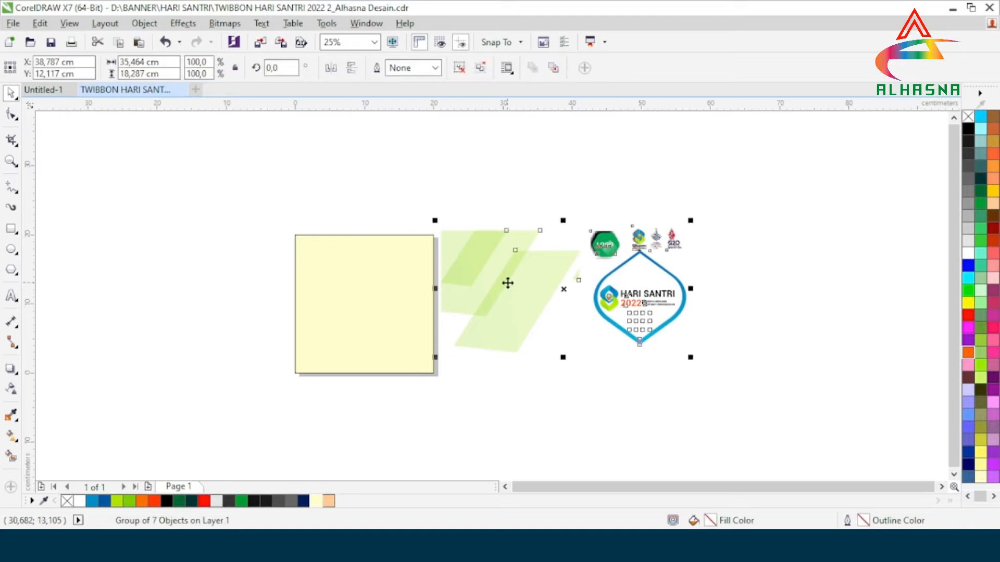
right_click(508, 283)
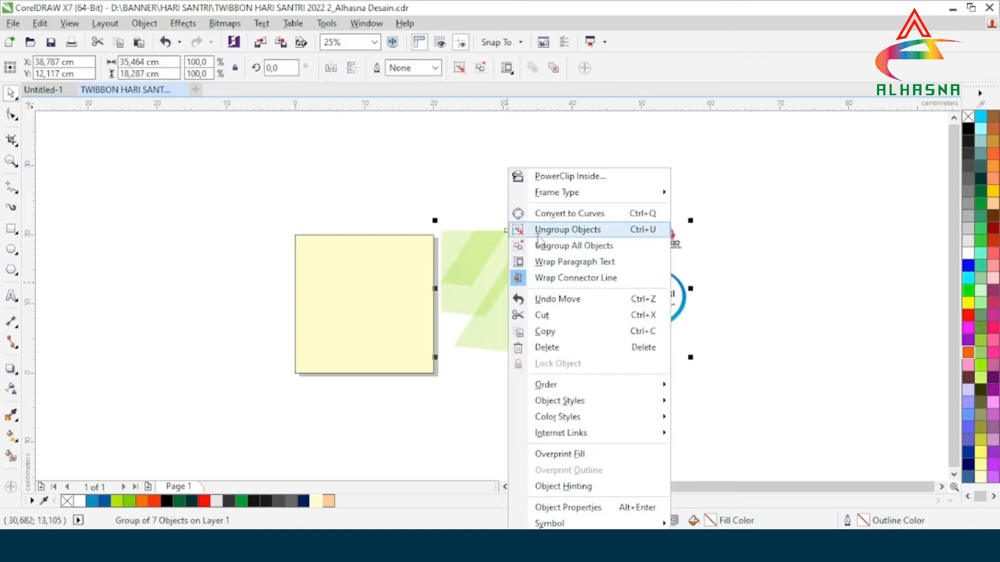
click(538, 232)
click(373, 190)
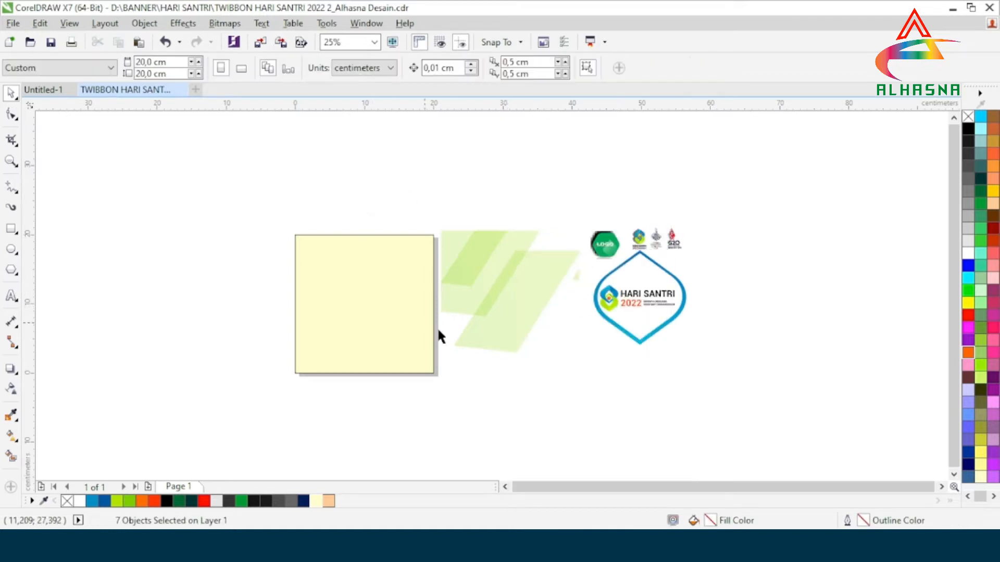
Move the group of pale green slanted shapes onto the yellow square and PowerClip it inside the square.
click(506, 294)
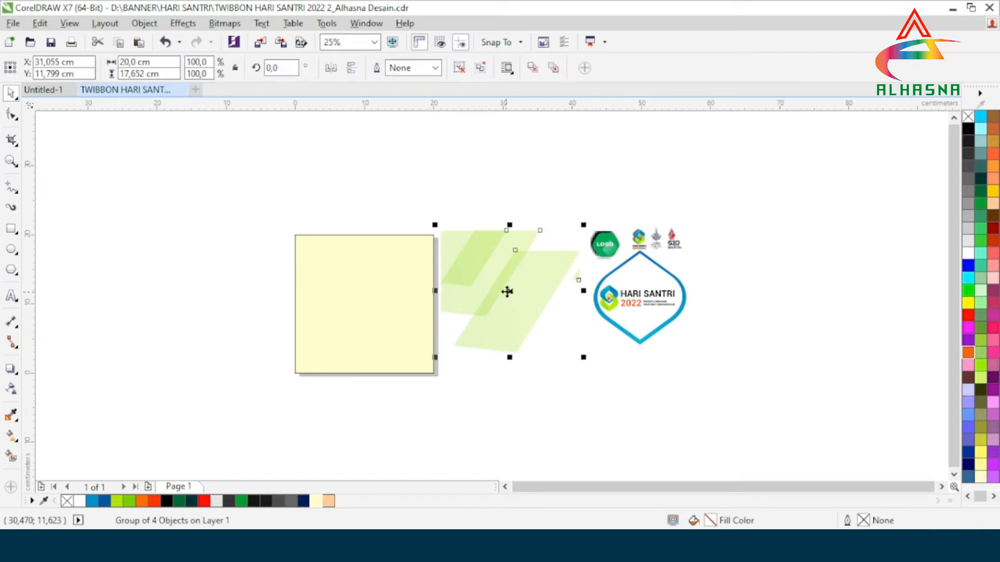
drag(510, 289, 375, 310)
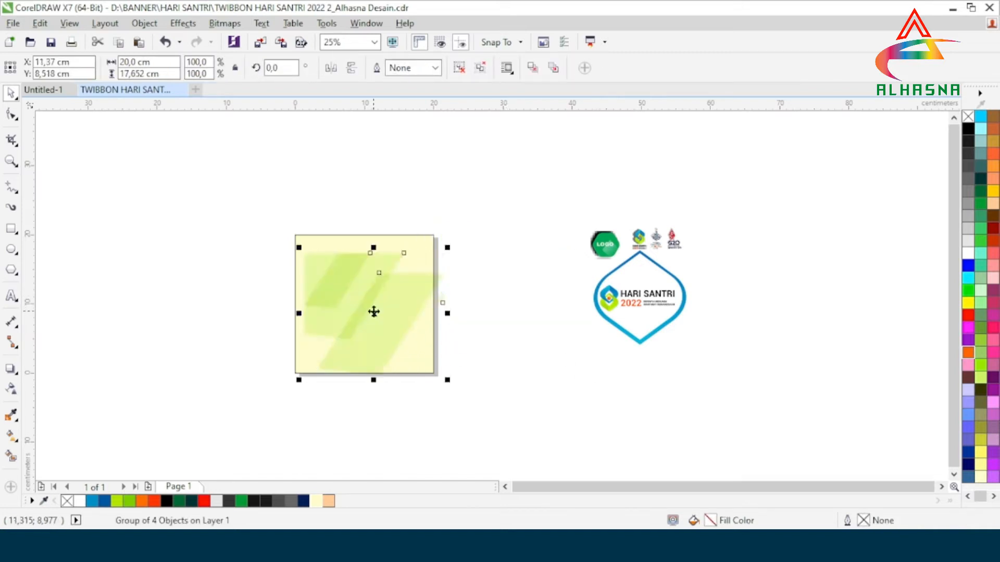
scroll(301, 286, up, 2)
right_click(400, 305)
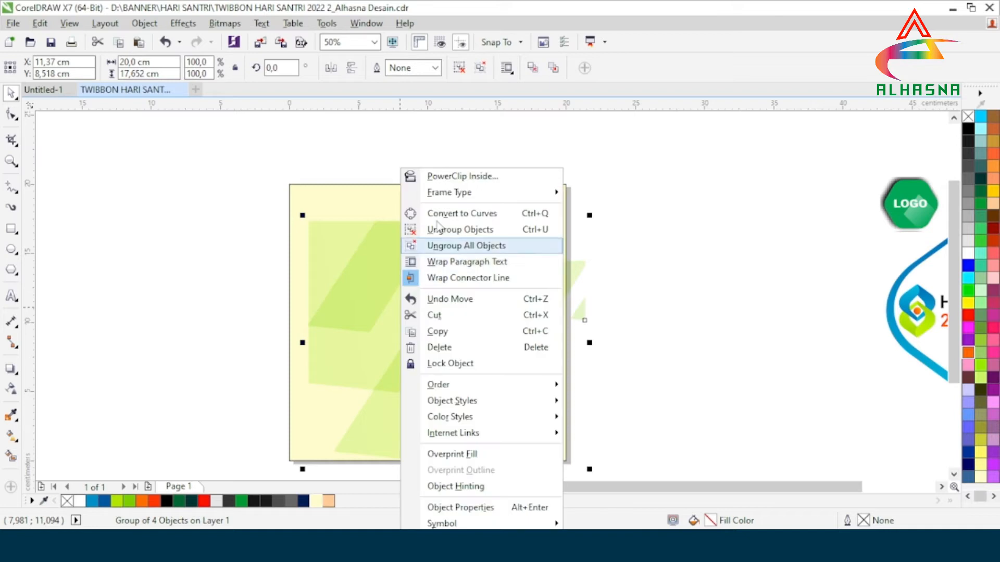
click(429, 177)
click(343, 201)
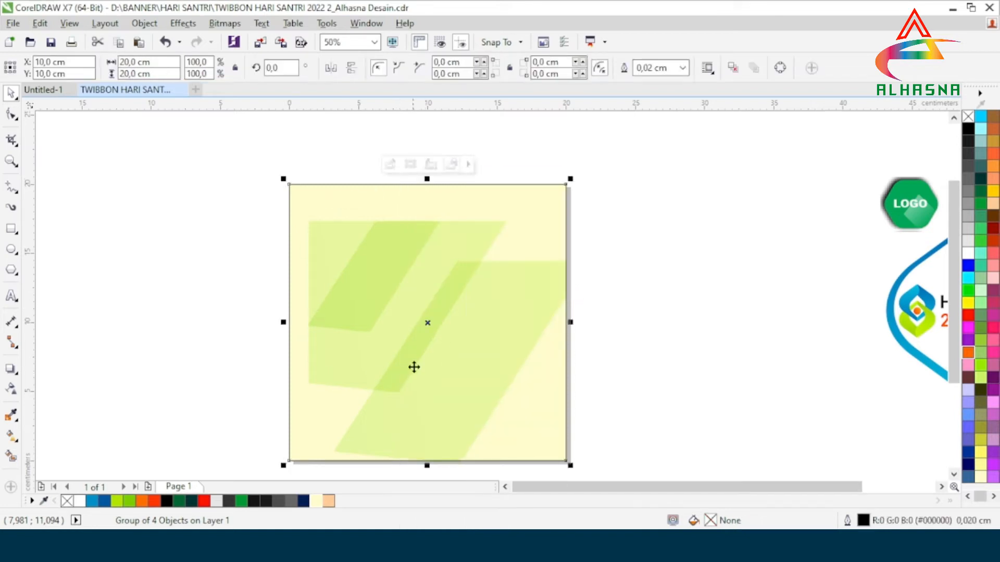
scroll(397, 315, down, 2)
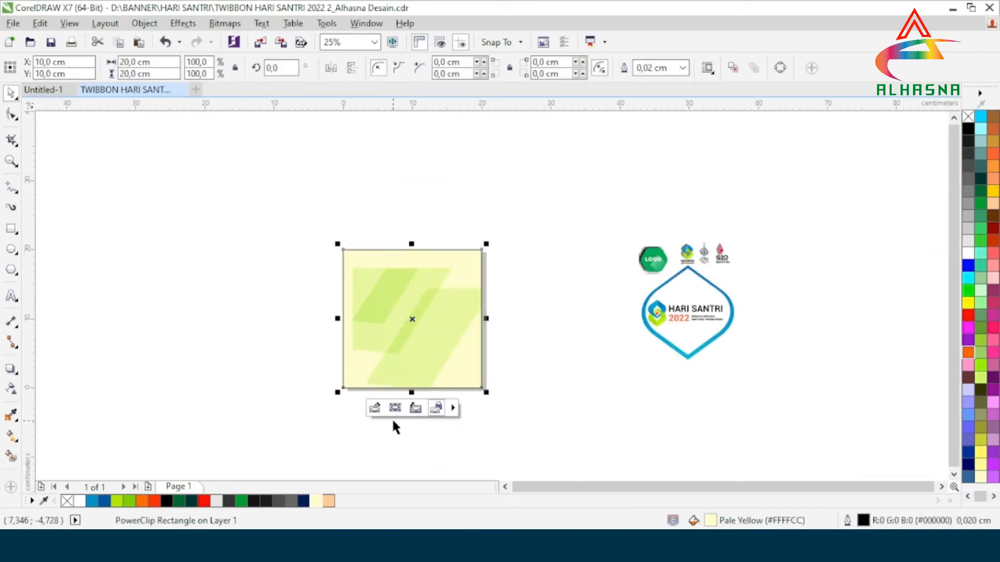
Open the square's PowerClip contents for editing and centre the green shapes on the page.
click(376, 409)
scroll(388, 354, up, 2)
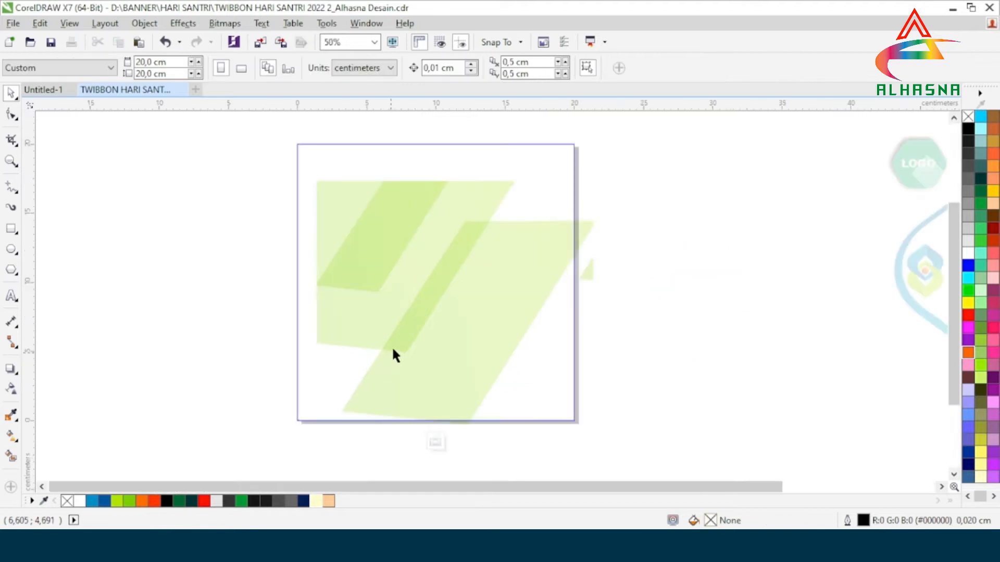
click(426, 288)
key(p)
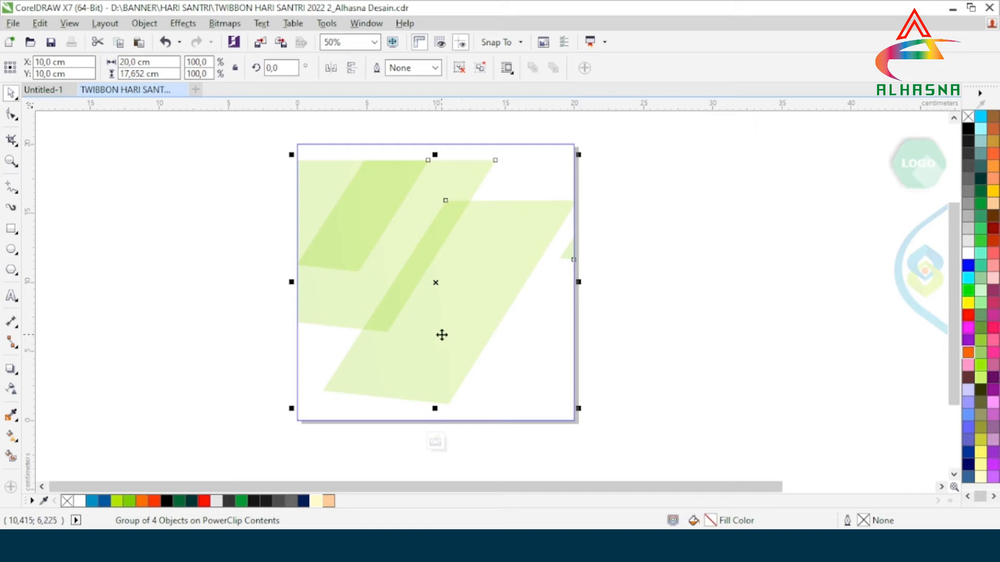
Move the green shapes up flush with the square's upper edge and finish editing the PowerClip.
drag(436, 280, 438, 266)
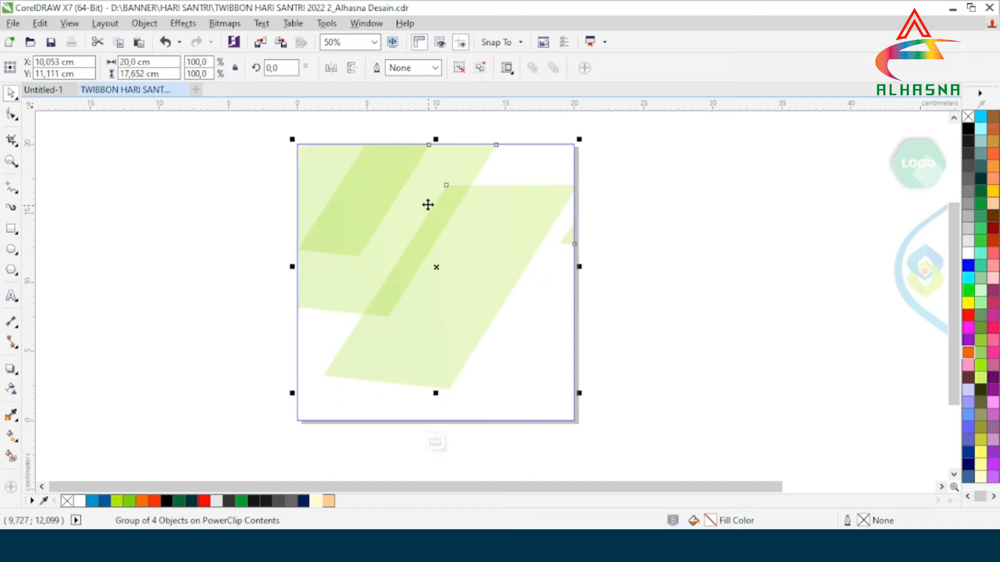
scroll(421, 149, up, 5)
key(Up)
key(Up)
key(Up)
key(Up)
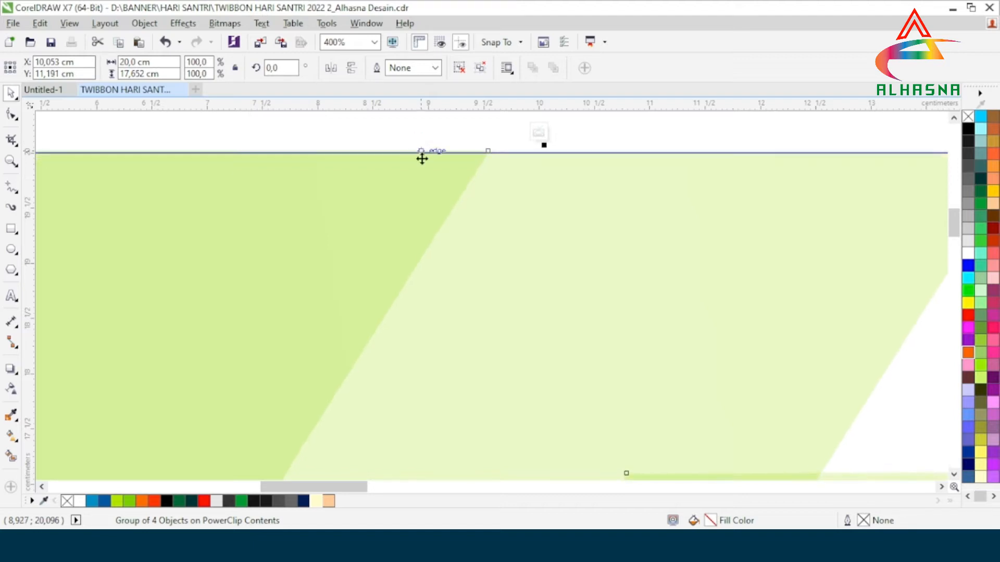
scroll(421, 150, down, 5)
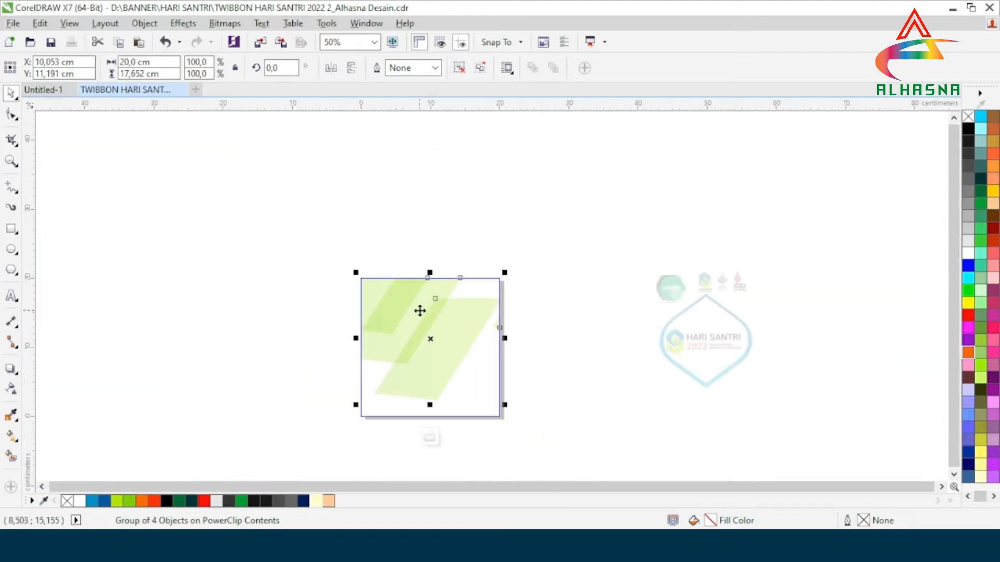
click(430, 437)
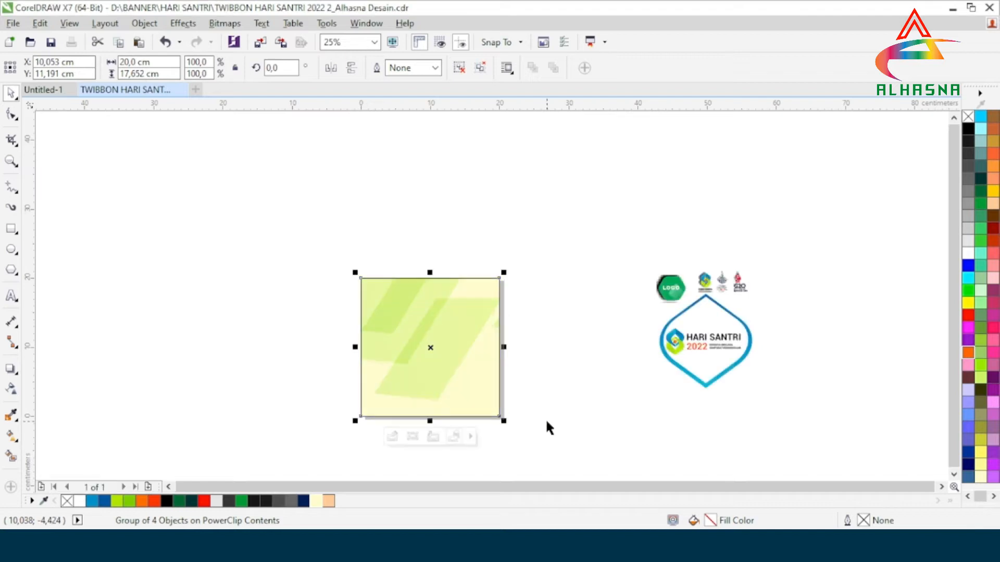
click(545, 418)
scroll(462, 367, up, 1)
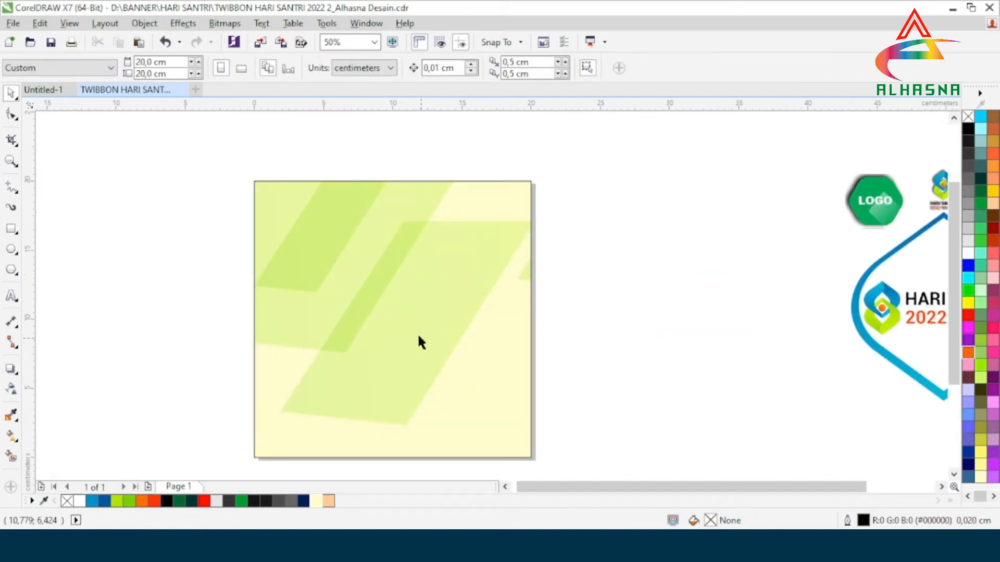
Draw an ellipse over the lower part of the square and set its size to 20 × 20 cm.
scroll(420, 342, down, 1)
scroll(412, 403, up, 1)
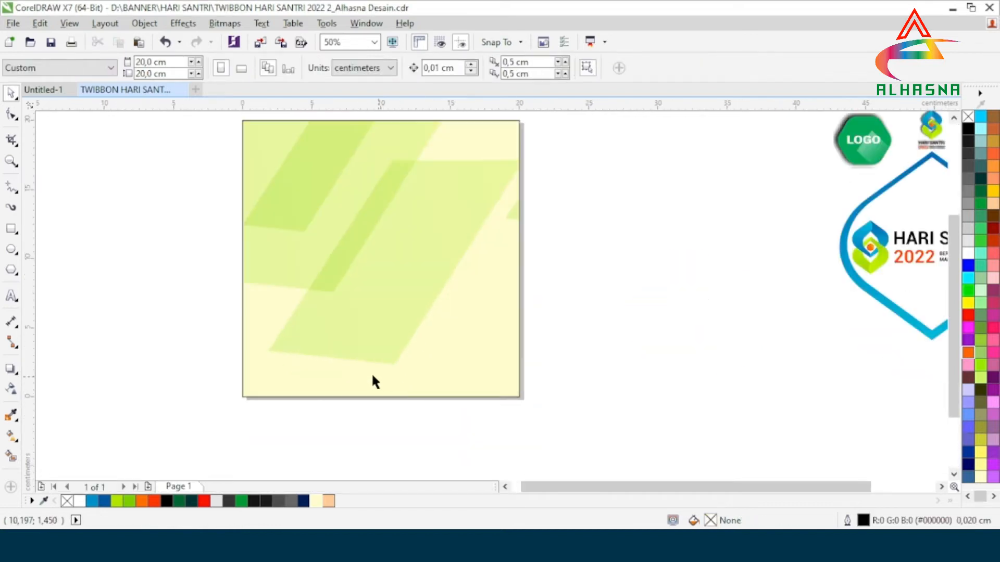
key(F7)
drag(234, 225, 504, 460)
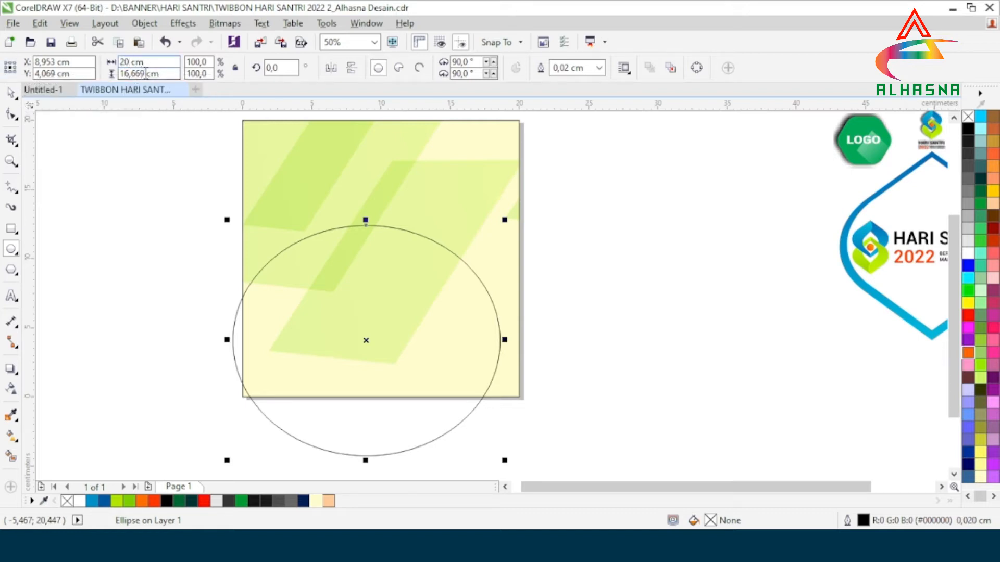
text(2)
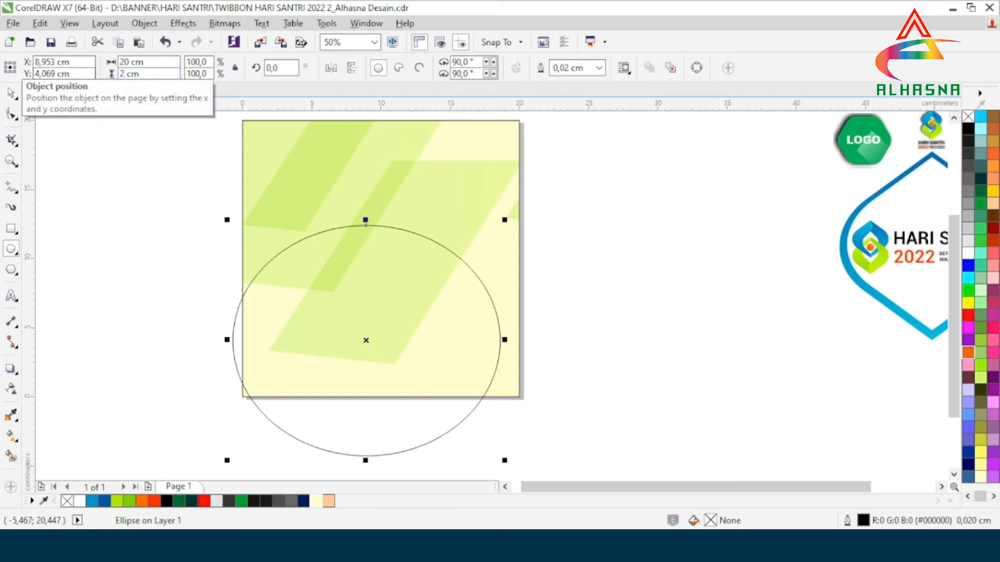
key(Return)
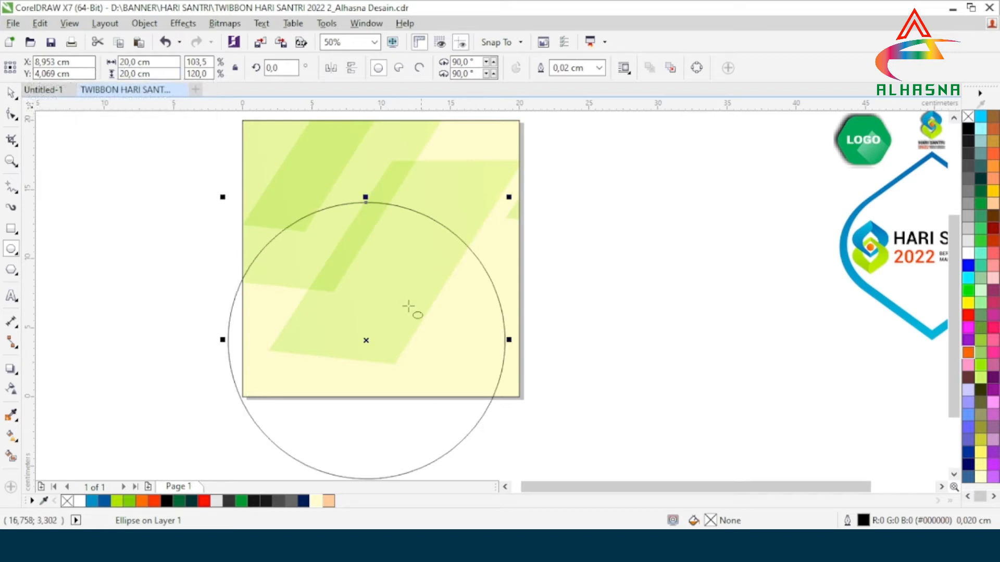
Fill the 20 cm circle with bright green (#7DCC00).
scroll(376, 274, down, 2)
scroll(366, 296, up, 2)
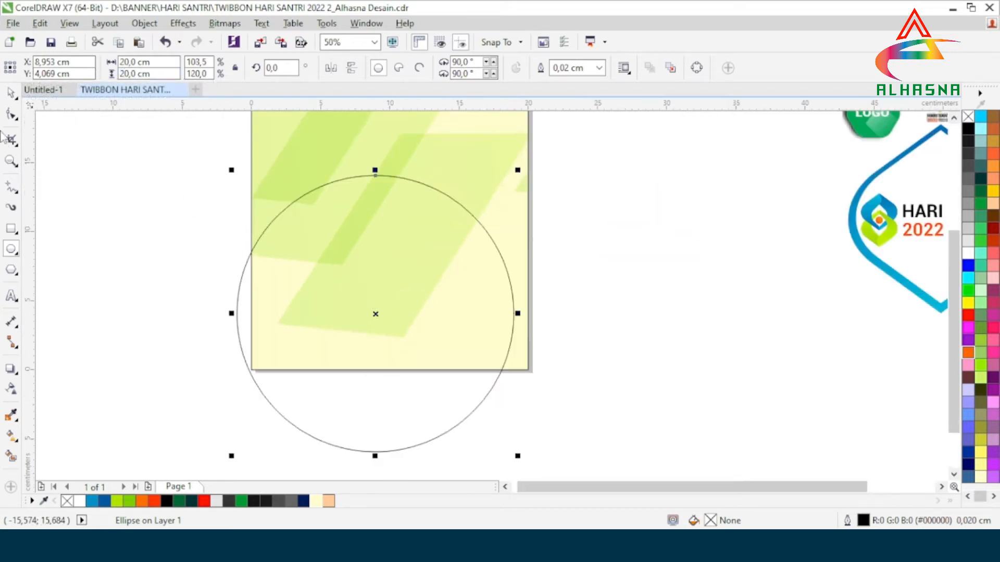
click(9, 93)
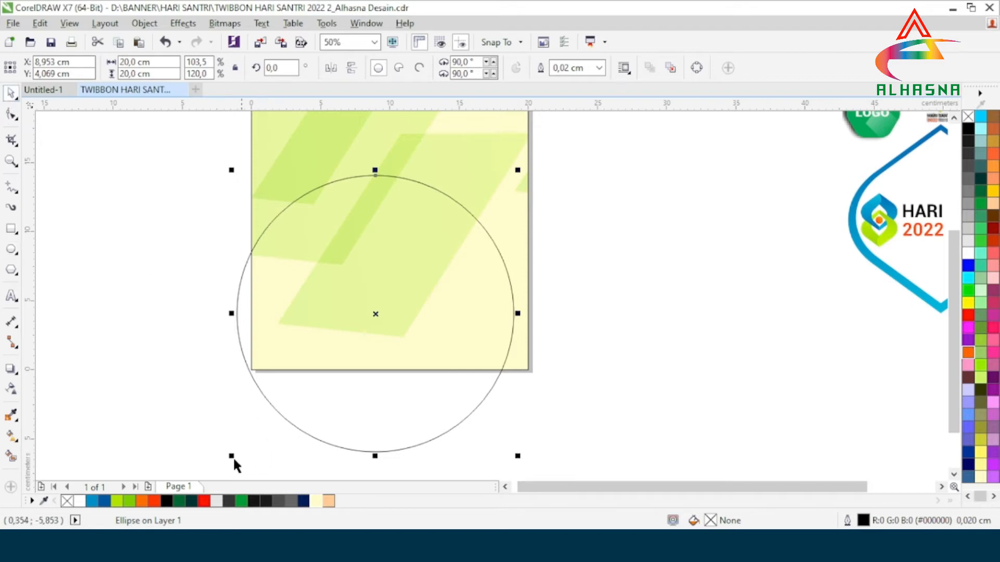
click(129, 501)
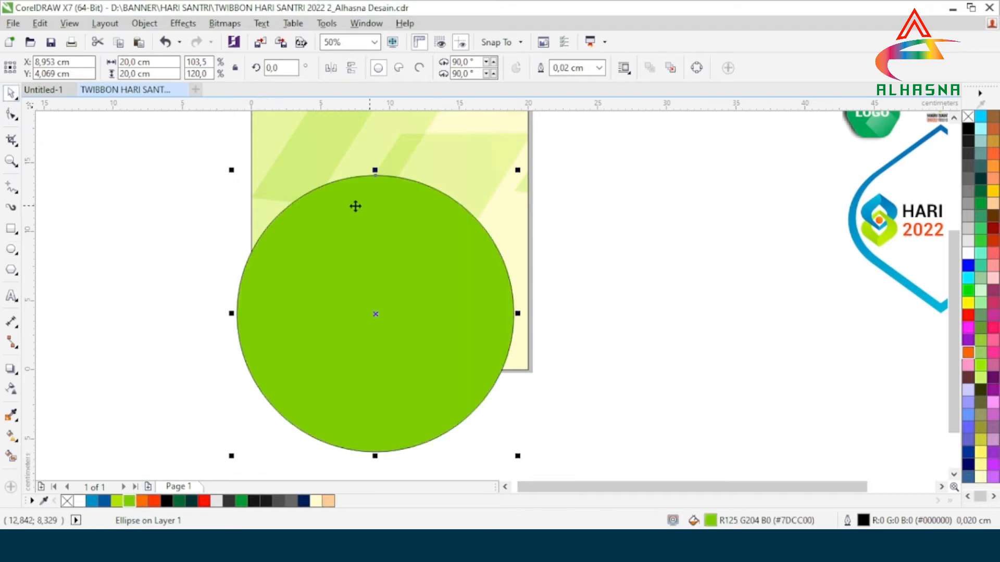
Remove the outline from the green 20 cm circle.
right_click(968, 117)
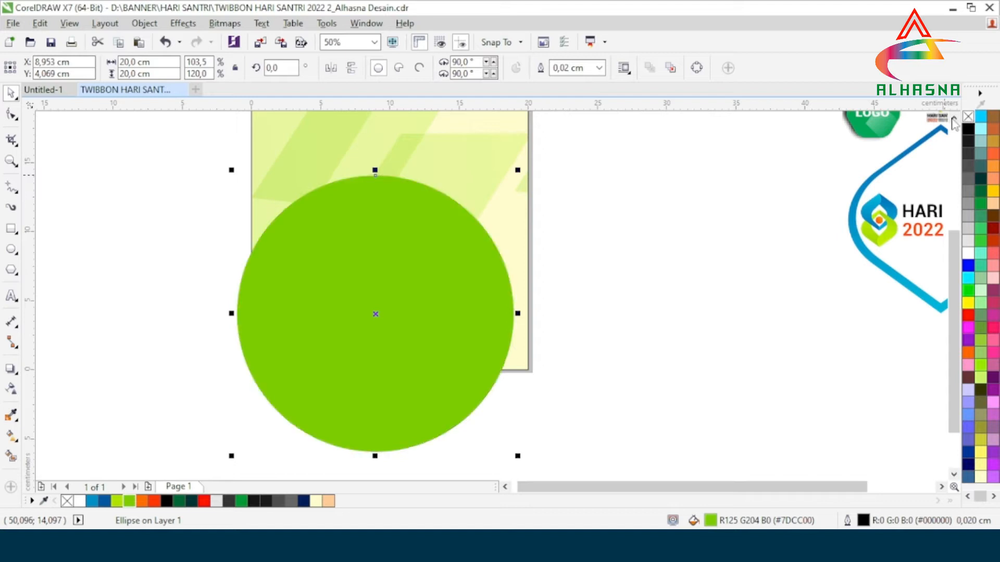
click(576, 262)
scroll(352, 281, down, 1)
scroll(344, 276, up, 1)
scroll(338, 283, down, 1)
PowerClip the green circle inside the pale yellow square.
click(350, 287)
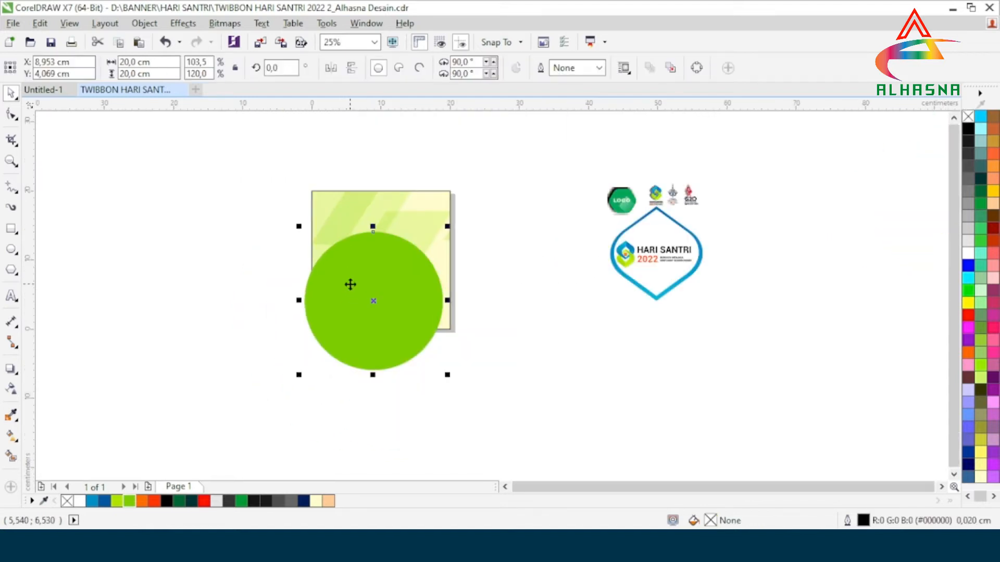
scroll(350, 285, up, 1)
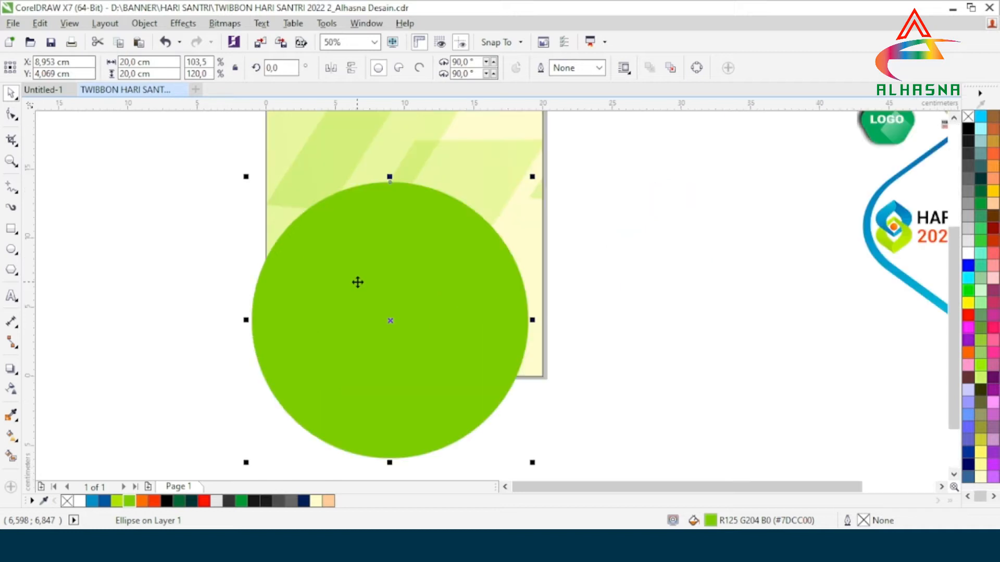
right_click(358, 282)
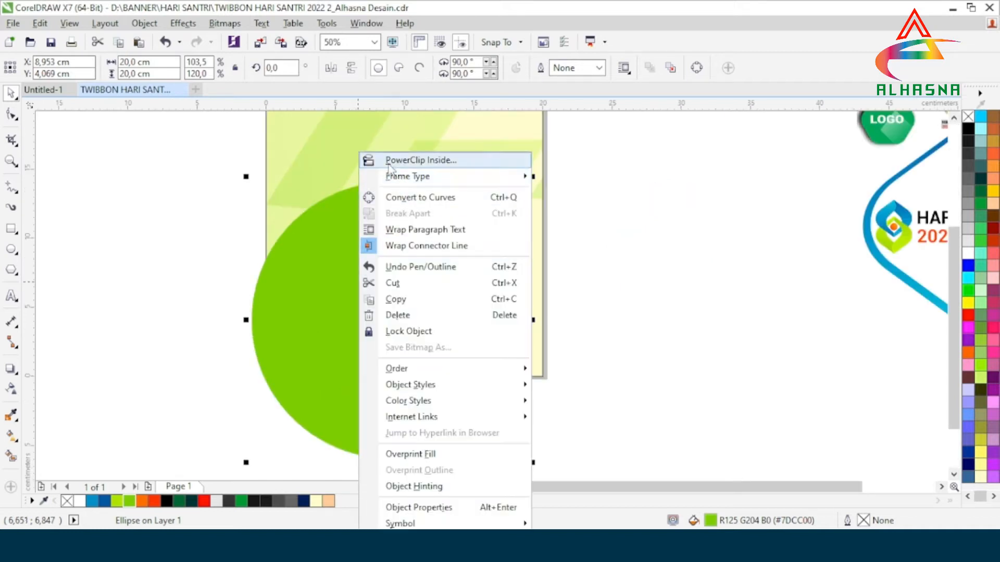
click(396, 159)
click(281, 123)
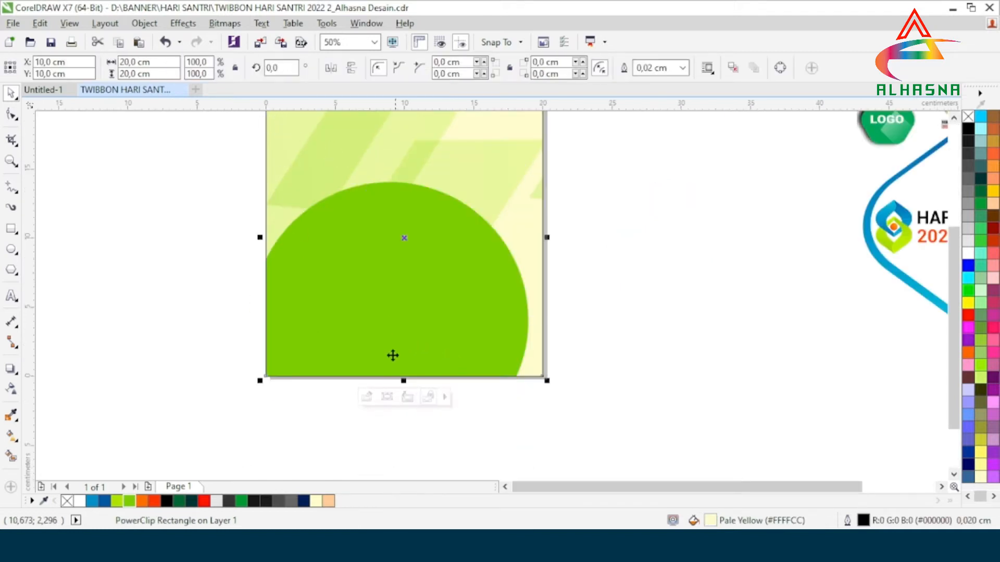
Open the square's PowerClip contents for editing and centre the green circle on the page.
key(ctrl+z)
scroll(361, 338, down, 1)
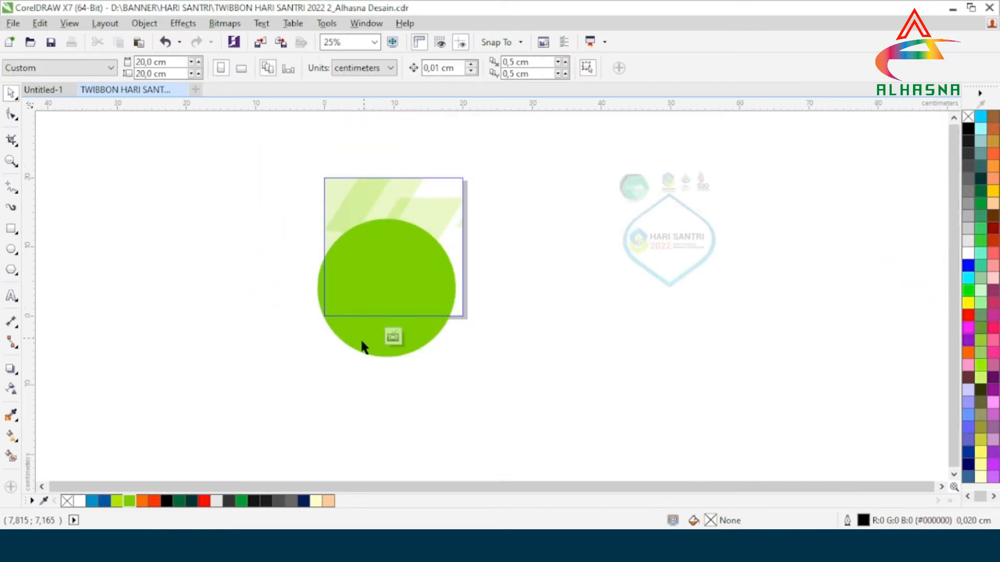
scroll(357, 332, up, 1)
click(354, 322)
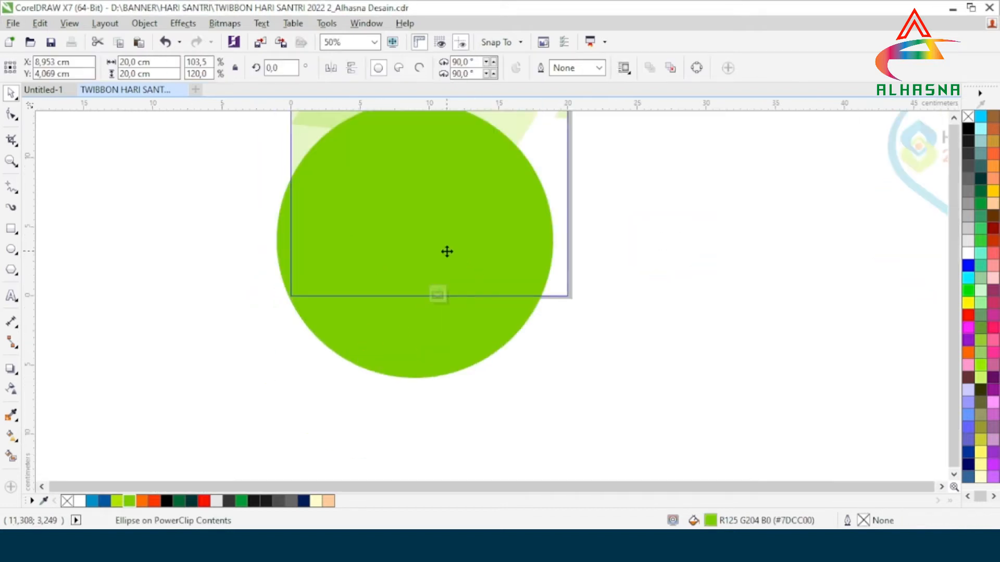
scroll(446, 245, down, 1)
scroll(441, 235, up, 1)
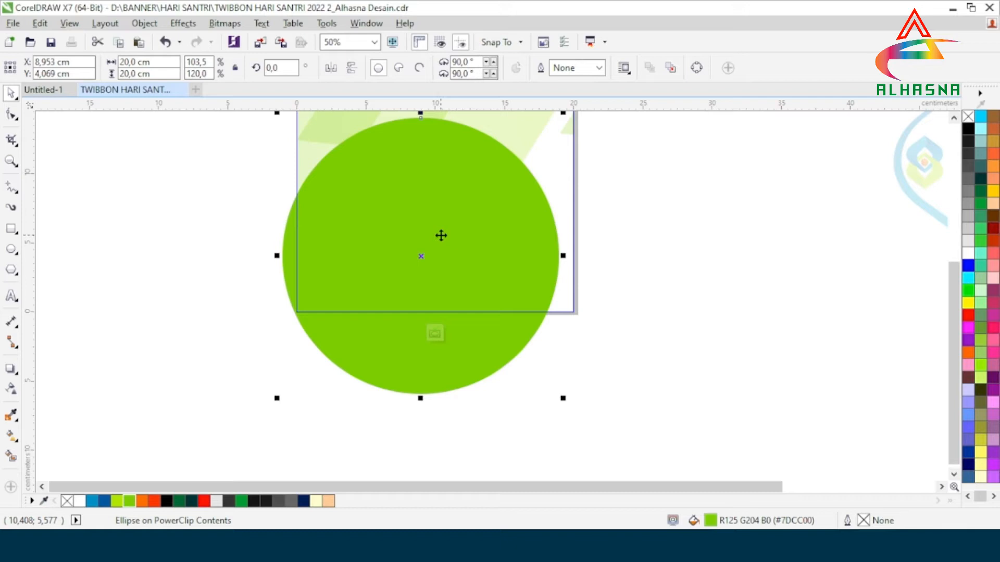
key(p)
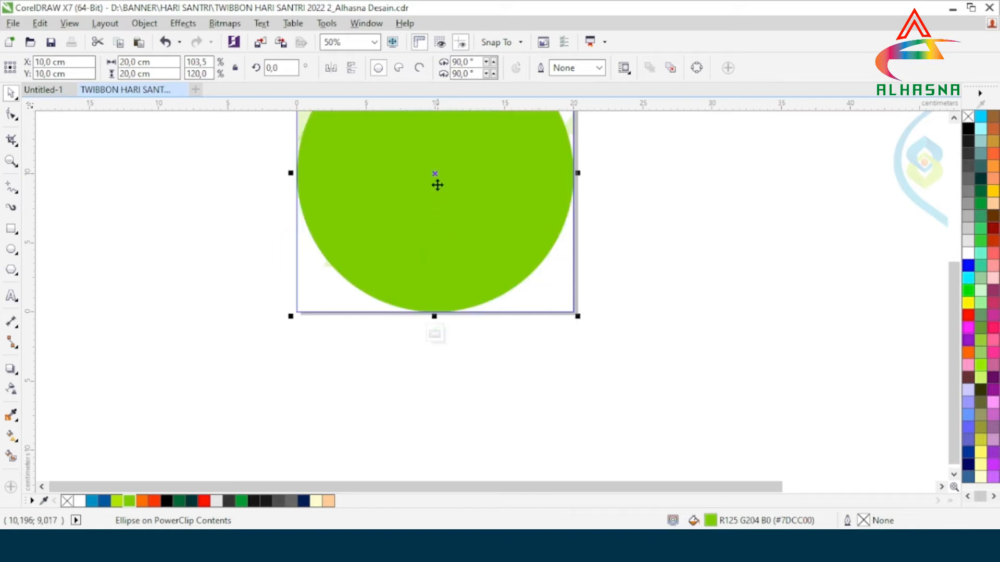
Move the circle straight down so its centre sits on the square's lower edge, and finish editing the PowerClip.
drag(434, 172, 437, 308)
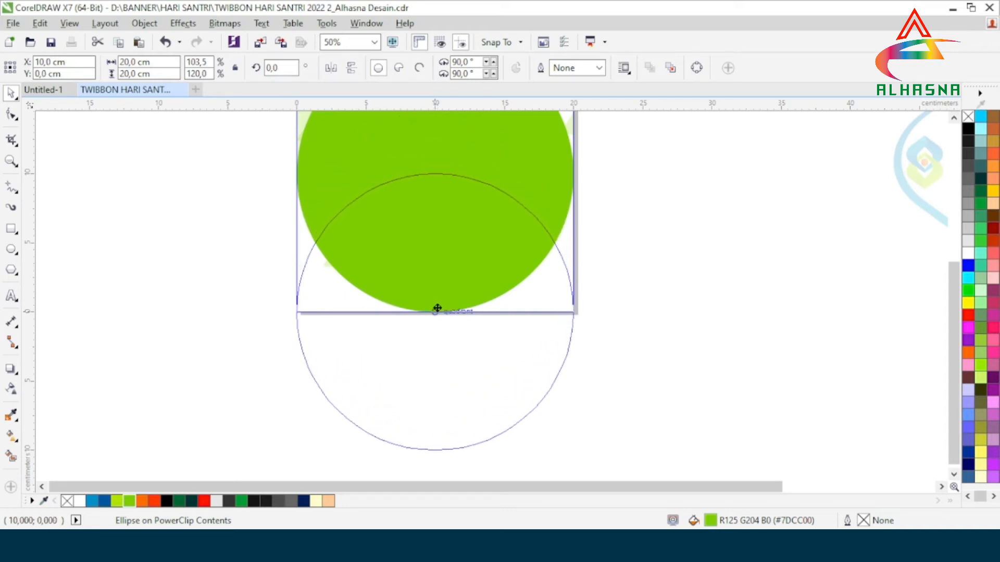
drag(437, 309, 437, 309)
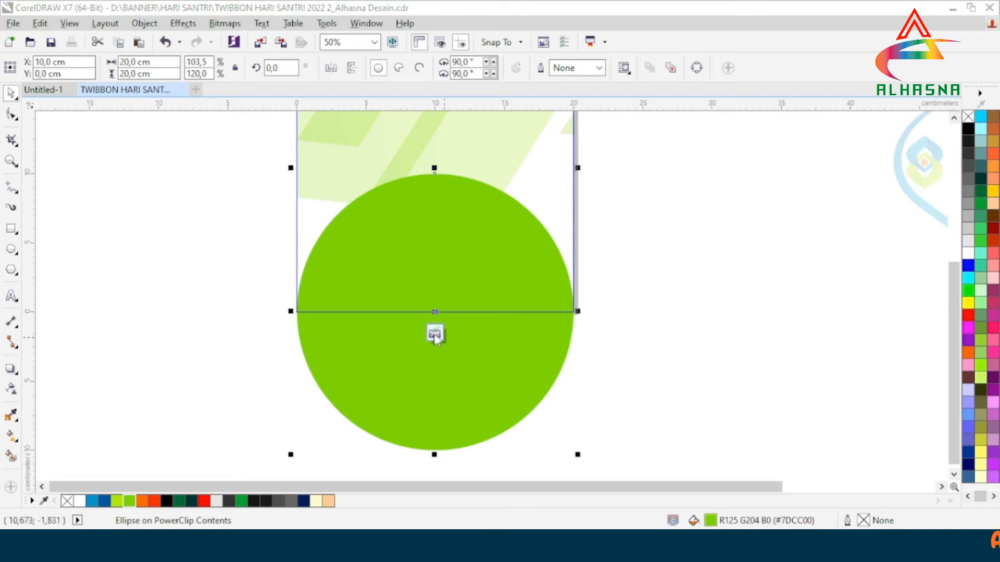
click(435, 334)
scroll(565, 289, down, 1)
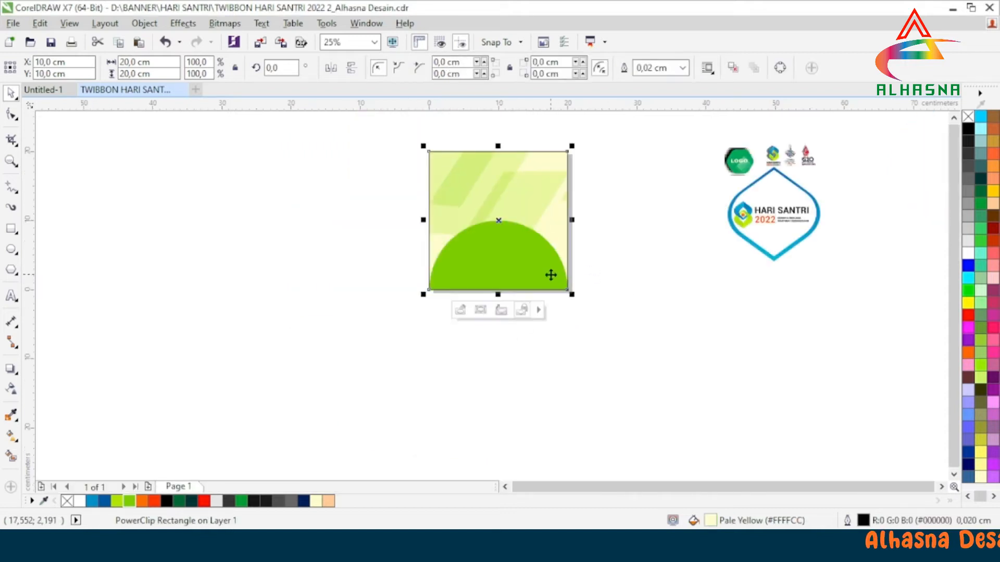
scroll(577, 148, up, 1)
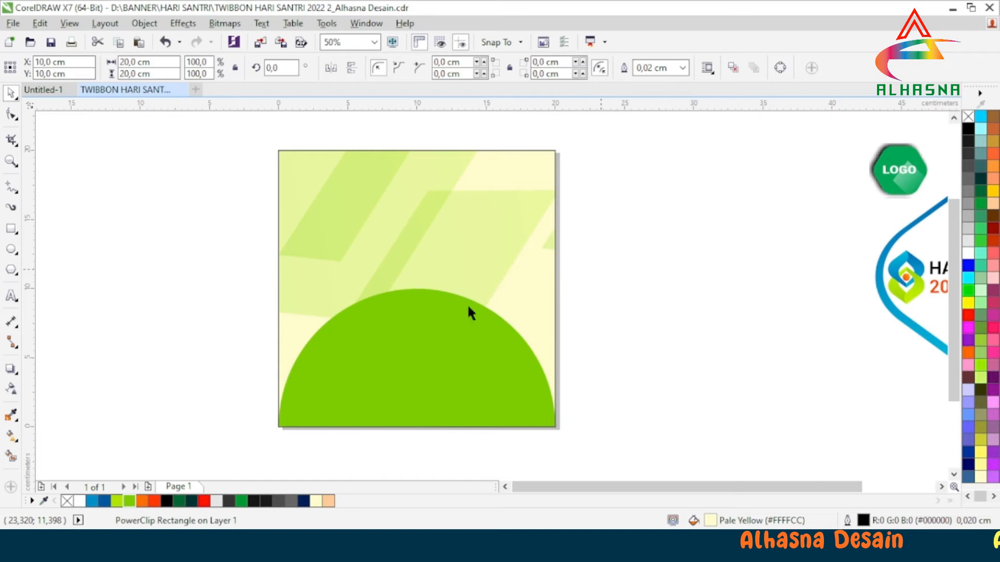
key(Escape)
Move the Hari Santri 2022 logo out of the blue frame to the empty area below the square.
scroll(453, 276, down, 1)
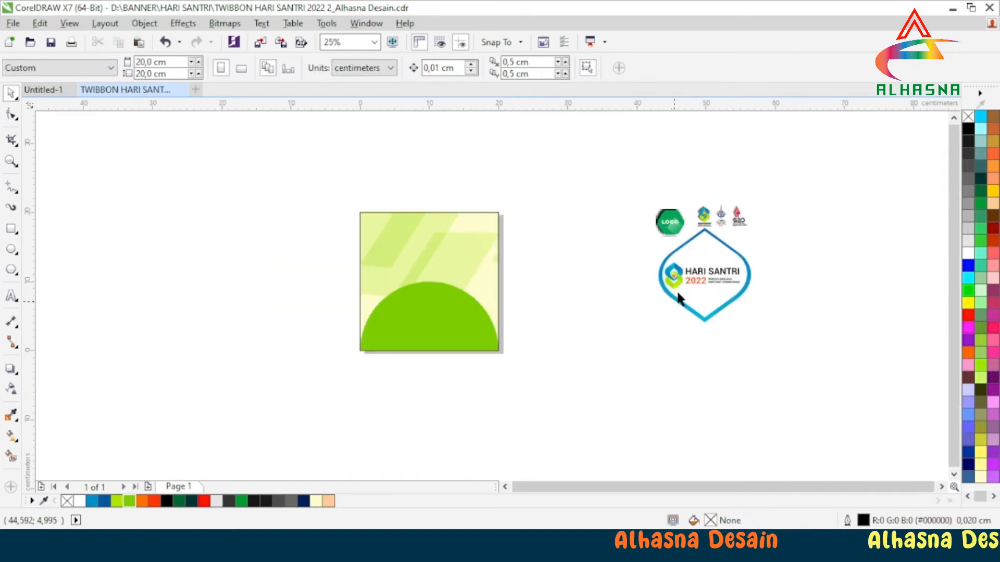
click(703, 277)
drag(702, 277, 404, 391)
click(634, 348)
Move the blue pointed frame onto the square and centre it at X 10 cm, Y 10 cm.
click(726, 283)
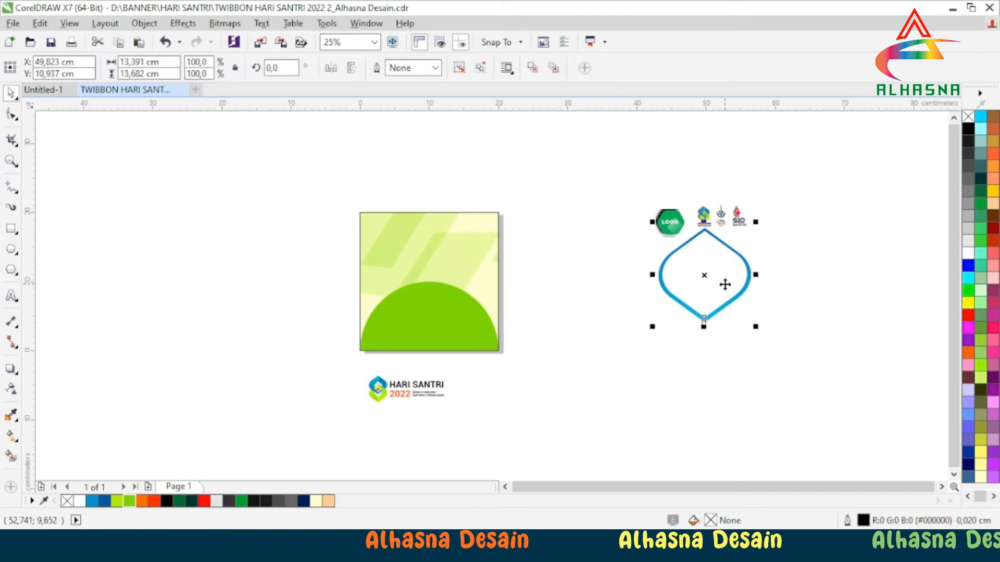
drag(705, 277, 542, 319)
scroll(471, 326, up, 1)
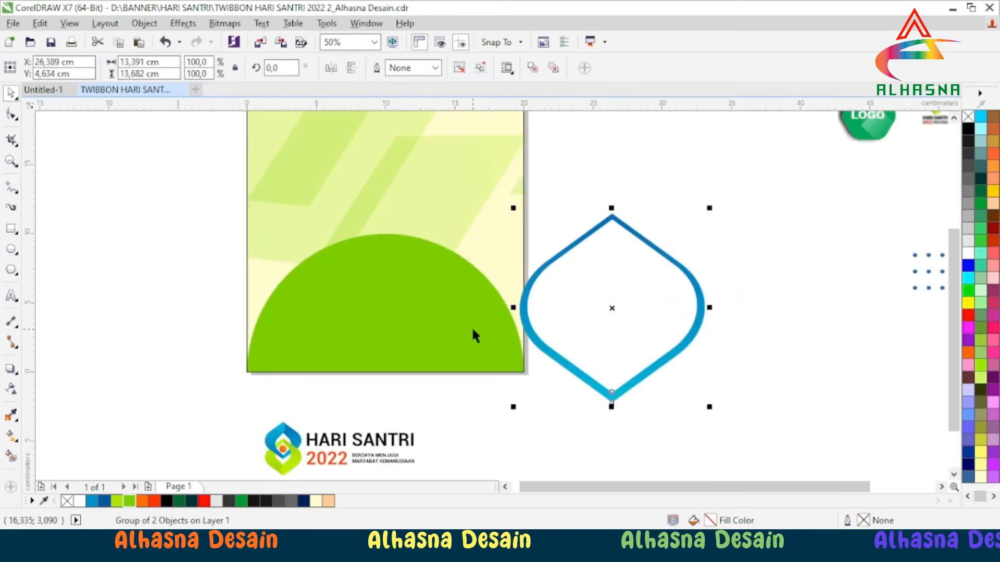
scroll(540, 351, down, 1)
scroll(483, 283, up, 1)
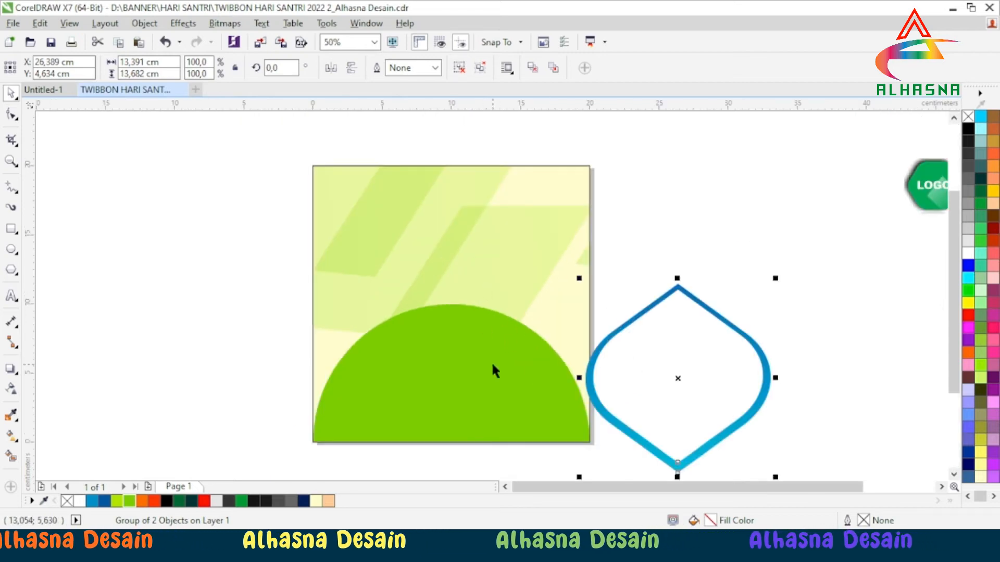
drag(677, 378, 453, 307)
scroll(454, 317, down, 1)
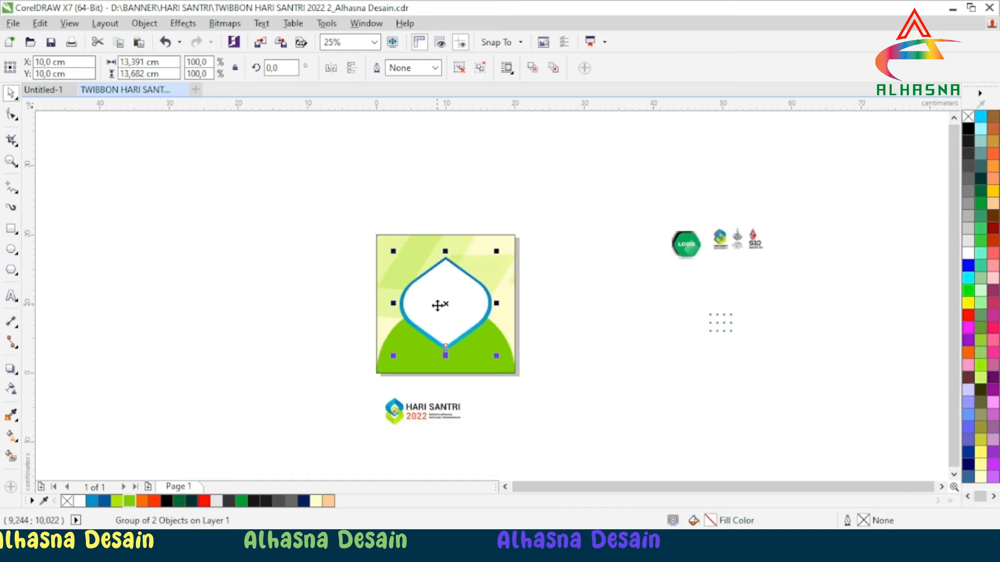
click(521, 272)
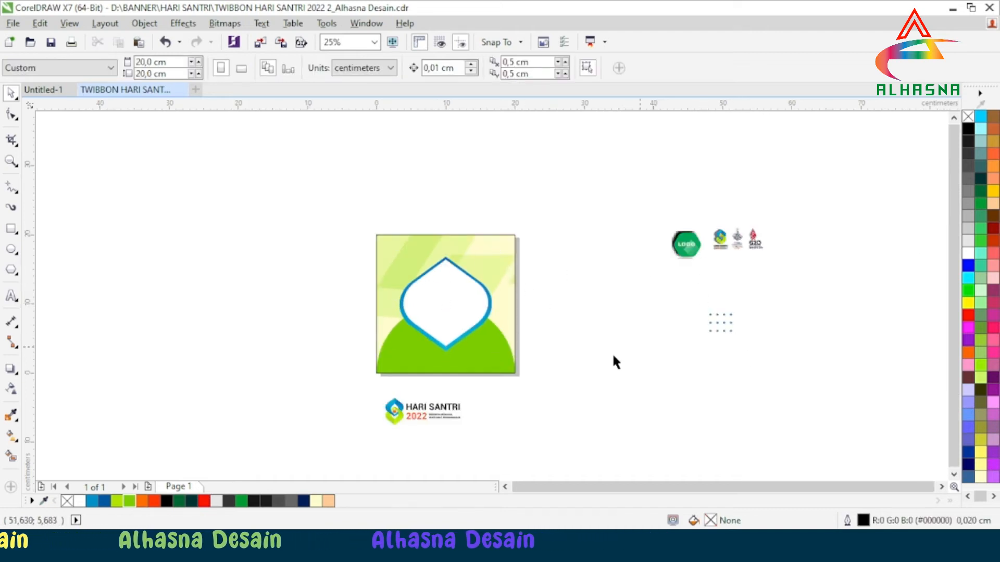
Place the green hexagonal LOGO badge in the square's upper-left corner.
click(687, 244)
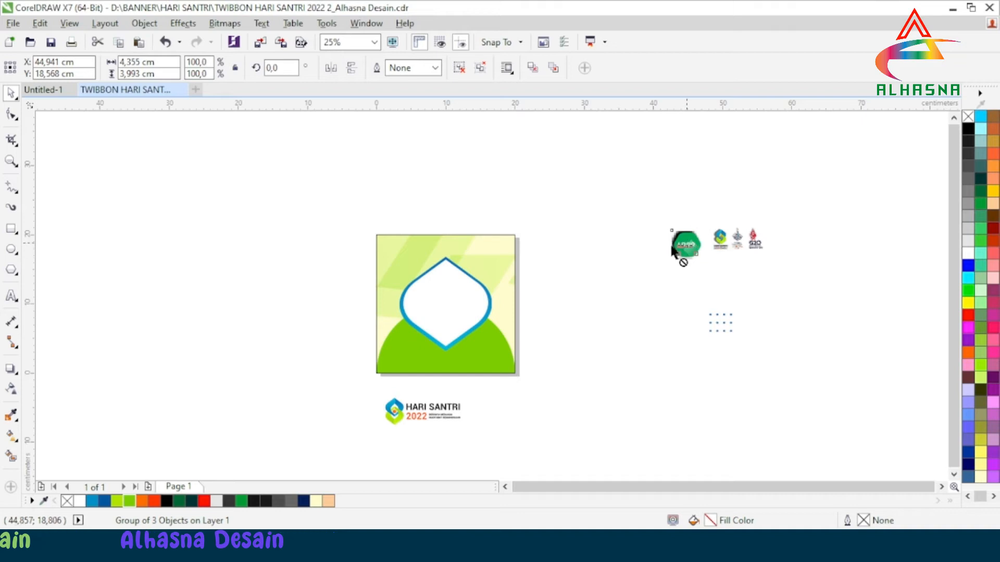
drag(681, 244, 430, 252)
scroll(389, 253, up, 2)
scroll(388, 251, up, 1)
scroll(398, 251, down, 1)
drag(581, 275, 428, 268)
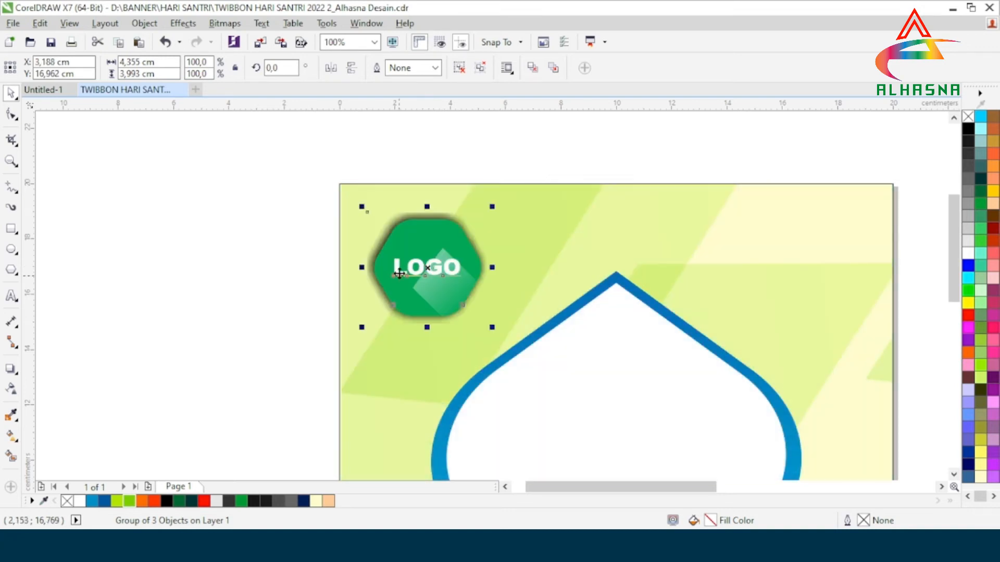
scroll(350, 262, down, 2)
key(Escape)
Place the group of three event logos in the square's upper-right corner and nudge it slightly right.
scroll(415, 289, up, 1)
scroll(414, 286, down, 1)
drag(711, 248, 450, 258)
scroll(450, 258, up, 2)
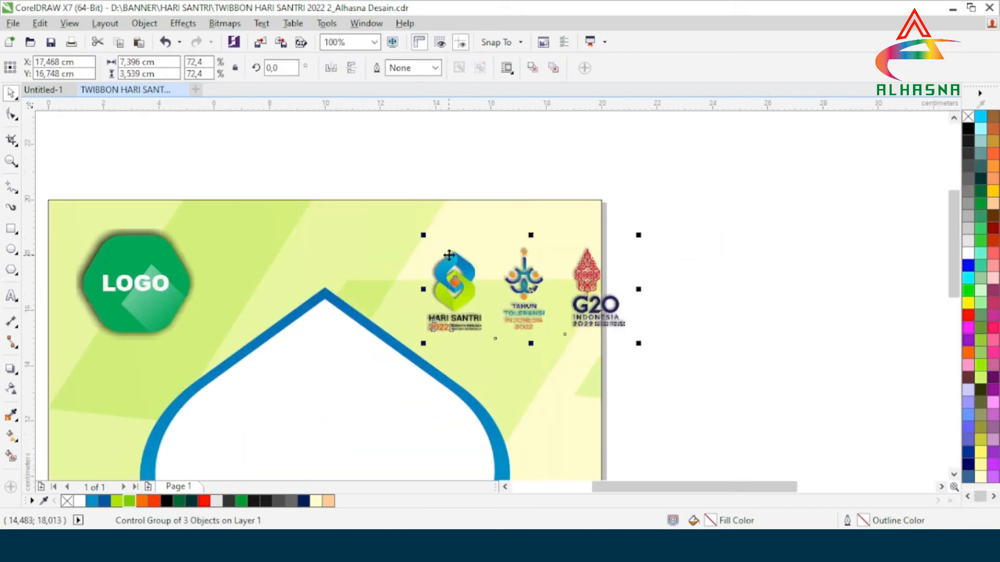
drag(533, 292, 475, 266)
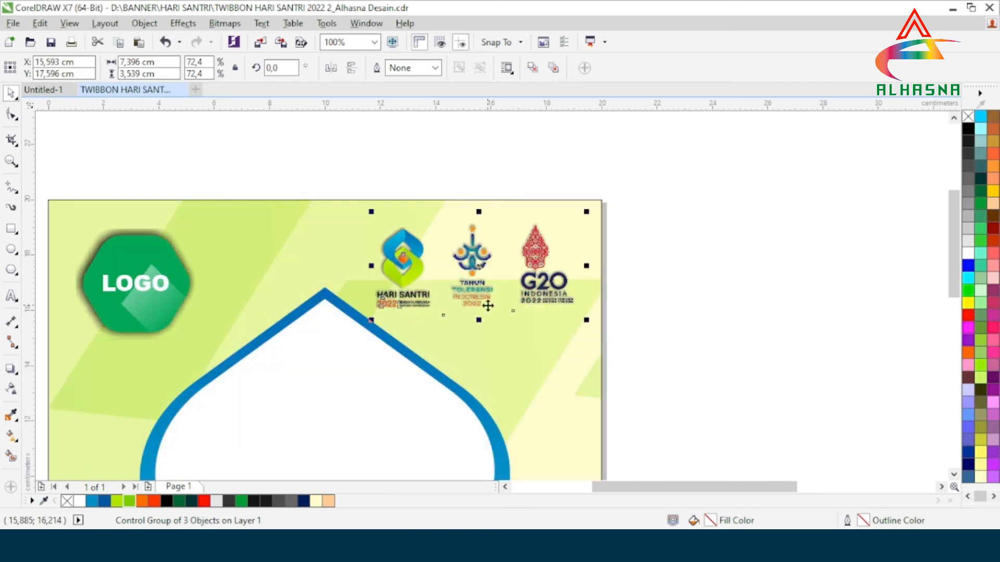
key(Right)
key(Right)
key(Right)
key(Right)
key(Right)
key(Right)
key(Right)
key(Right)
key(Right)
key(Right)
key(Right)
key(Right)
key(Right)
key(Right)
key(Right)
key(Right)
key(Right)
key(Right)
key(Right)
key(Right)
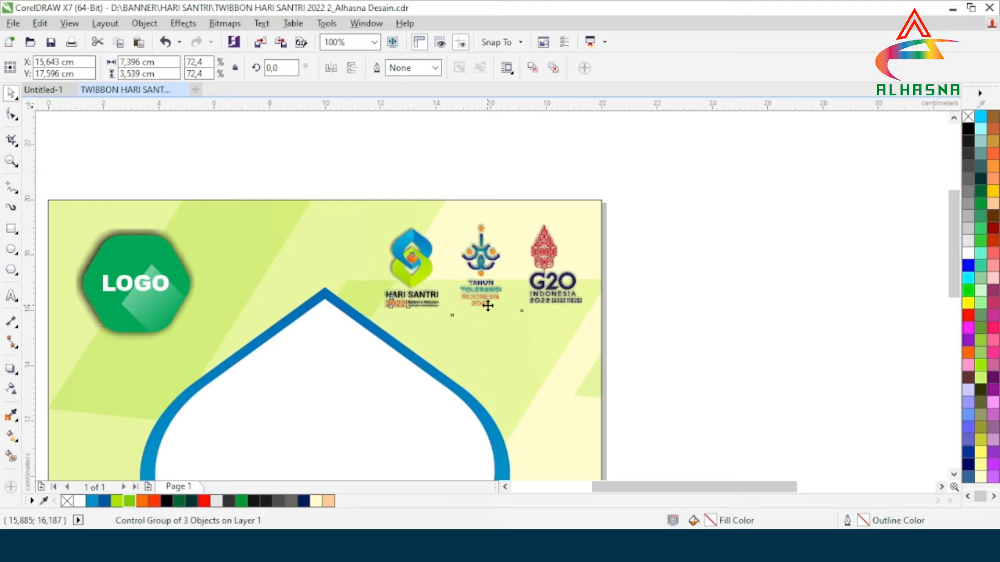
key(Escape)
Move the blue dot grid onto the lower-right part of the green half circle.
scroll(584, 273, down, 2)
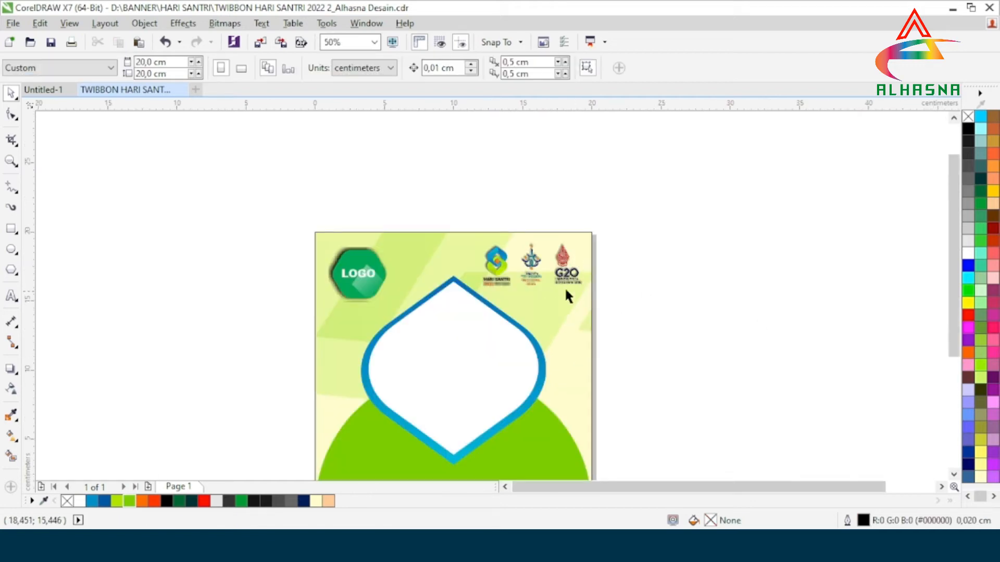
scroll(566, 291, down, 2)
scroll(544, 328, up, 2)
scroll(499, 319, down, 2)
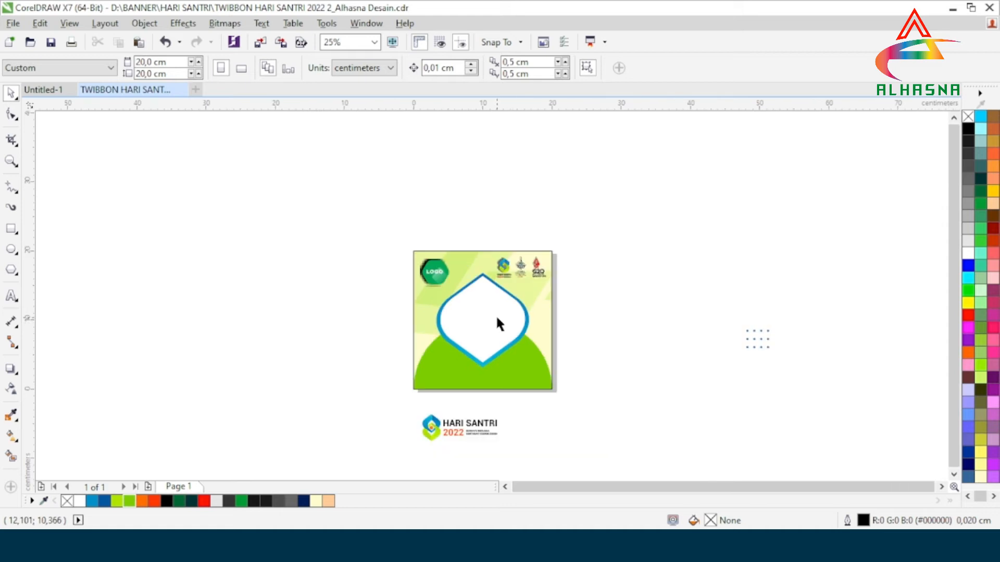
click(761, 345)
drag(761, 345, 541, 351)
scroll(526, 381, up, 4)
click(636, 327)
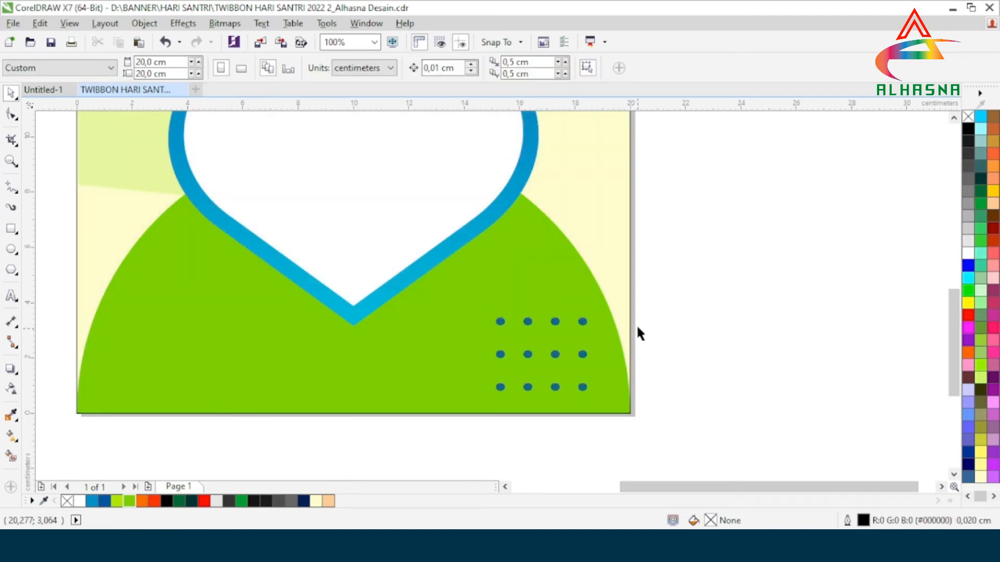
Place the Hari Santri 2022 logo on the lower-left part of the green half circle and nudge it down to Y 2.15 cm.
scroll(637, 325, down, 2)
scroll(608, 332, up, 1)
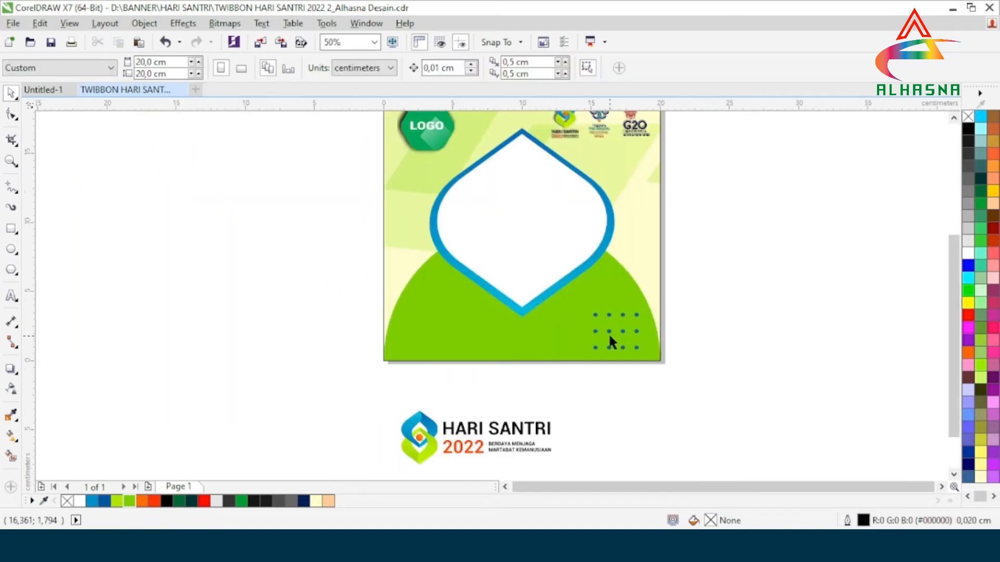
click(476, 442)
drag(471, 434, 467, 326)
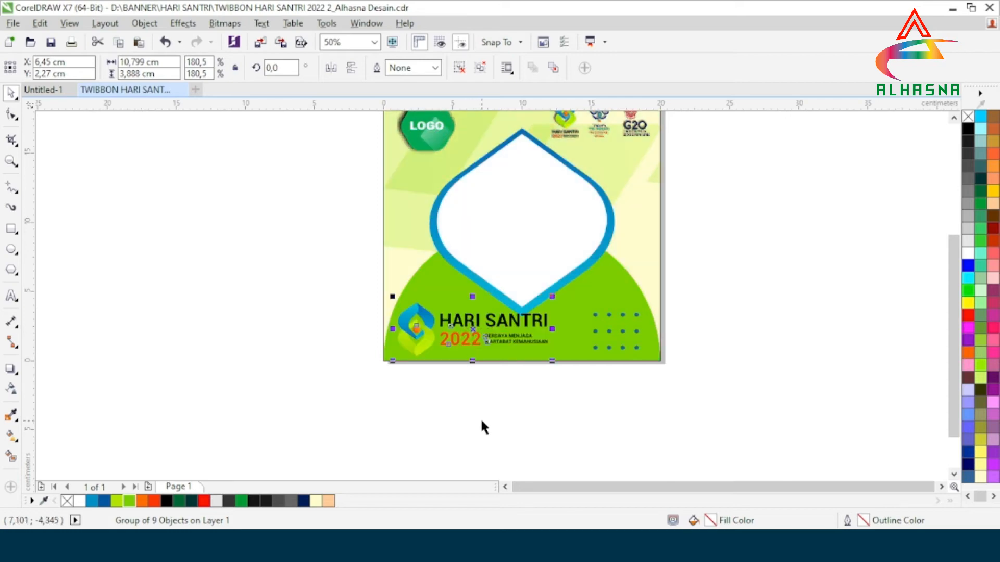
scroll(467, 372, up, 2)
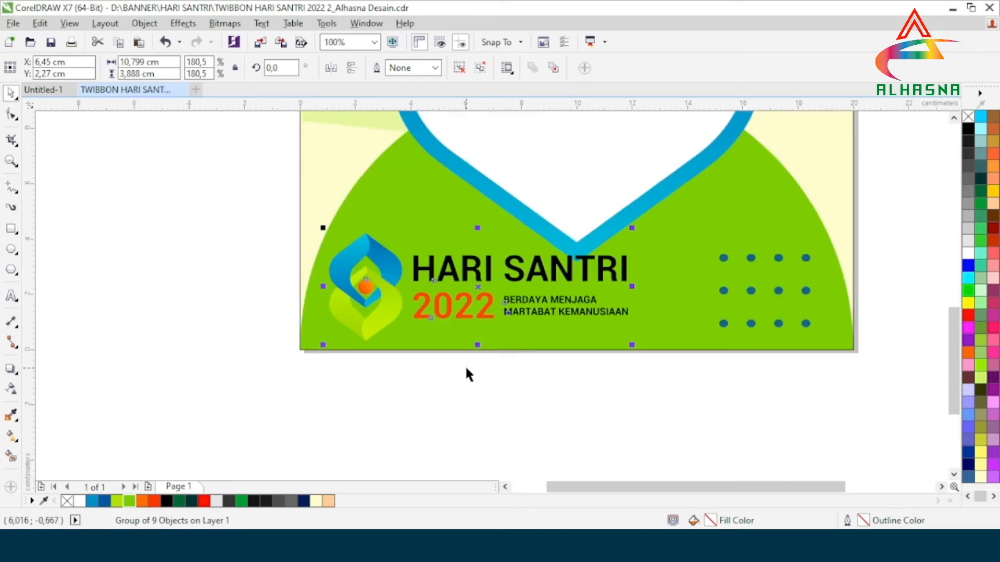
key(ctrl+Down)
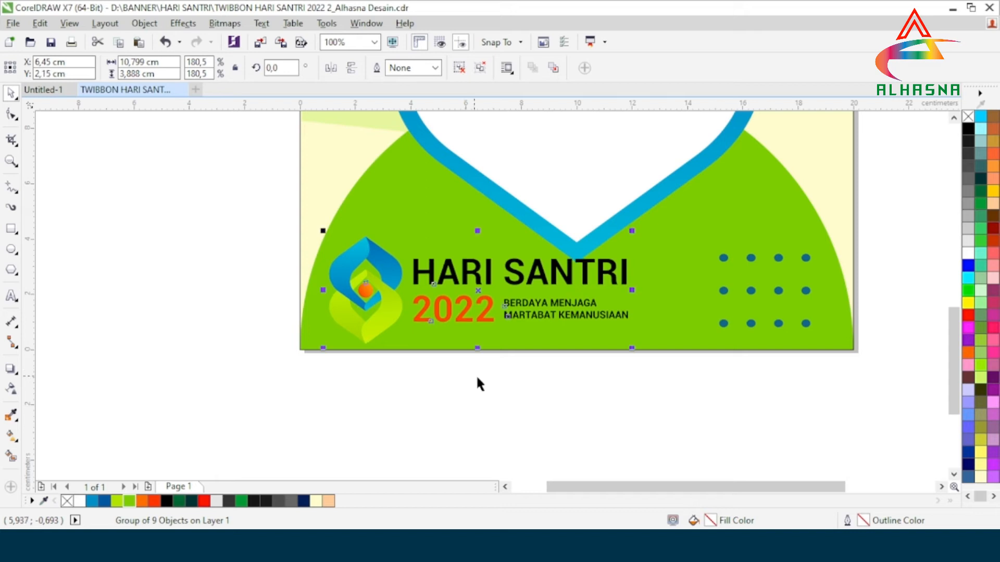
click(390, 383)
Nudge the blue pointed frame up to Y 10.58 cm so it clears the Hari Santri 2022 logo.
scroll(465, 377, down, 2)
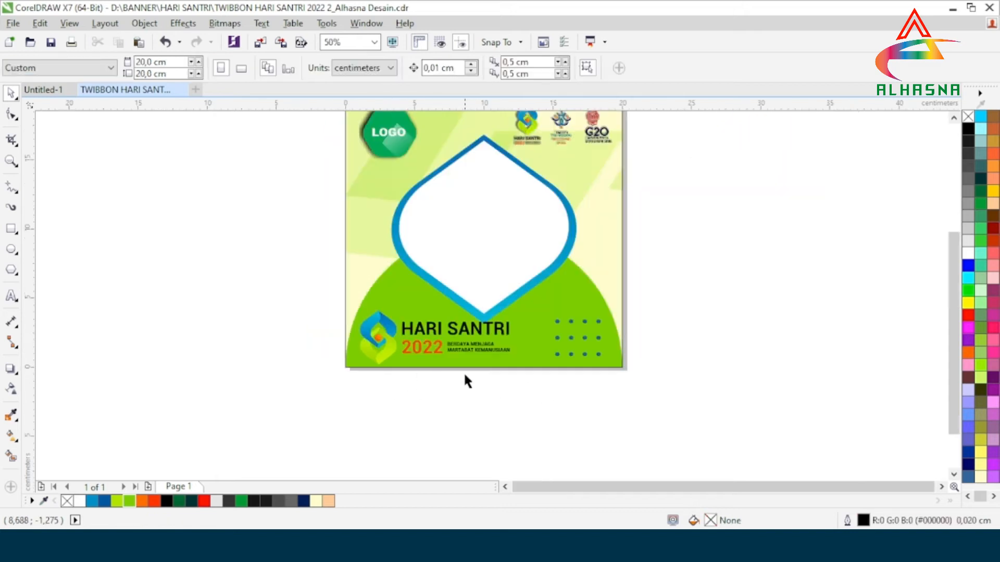
click(490, 237)
key(ctrl+Up)
key(ctrl+Up)
key(ctrl+Up)
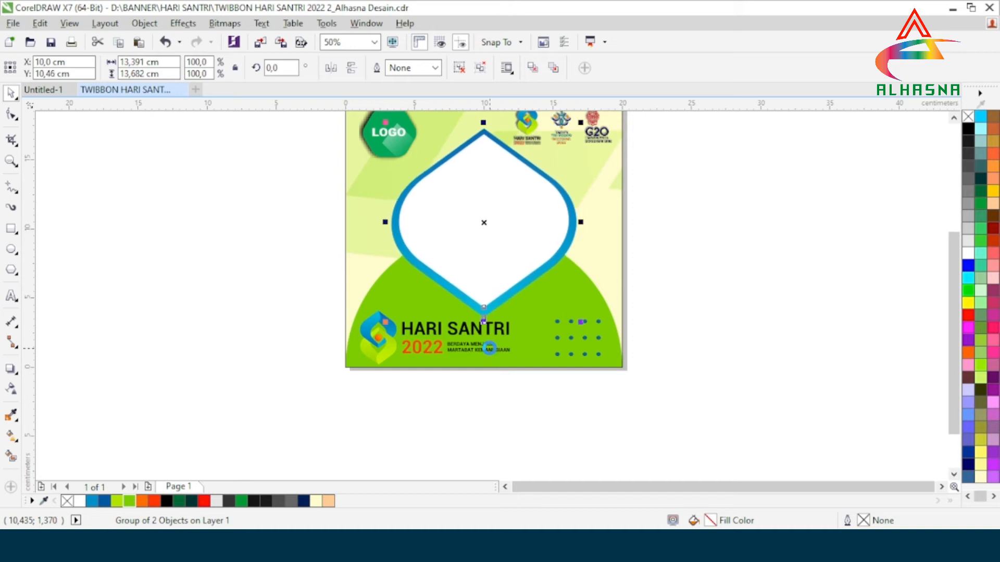
key(ctrl+Up)
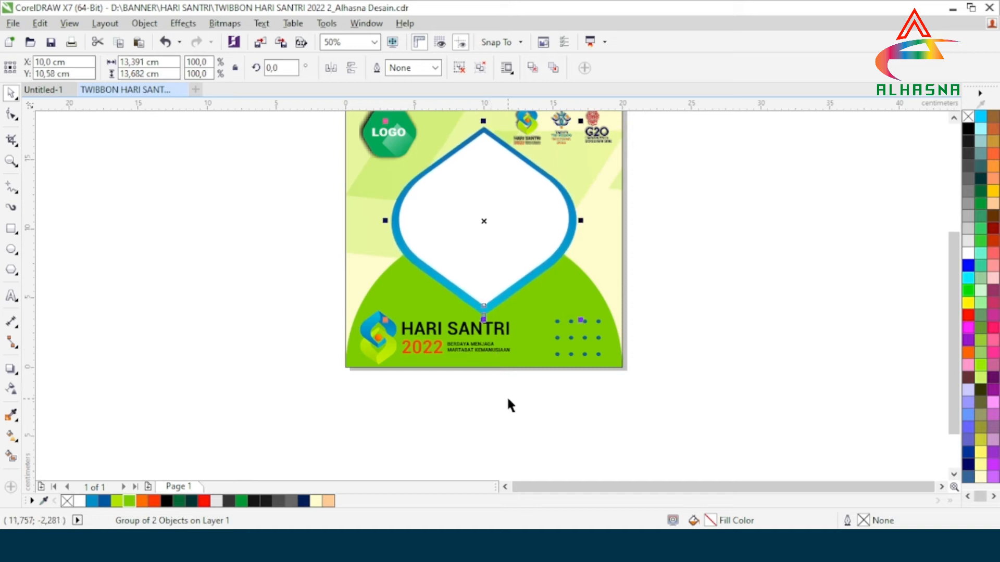
click(507, 390)
scroll(411, 376, down, 2)
scroll(496, 249, up, 4)
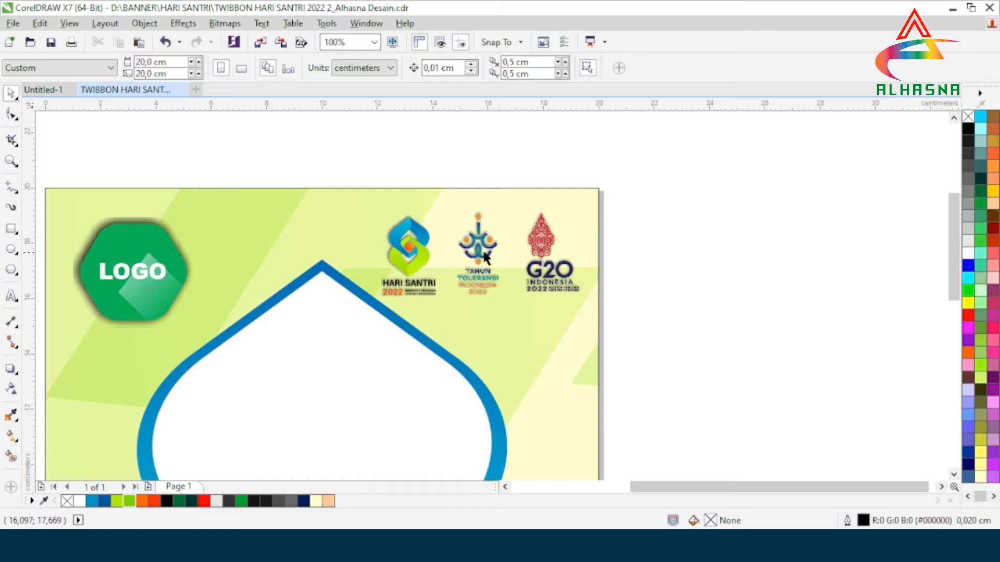
Nudge the group of three event logos up to Y 17.916 cm and deselect it.
click(488, 282)
key(ctrl+Up)
key(ctrl+Up)
key(ctrl+Up)
key(ctrl+Up)
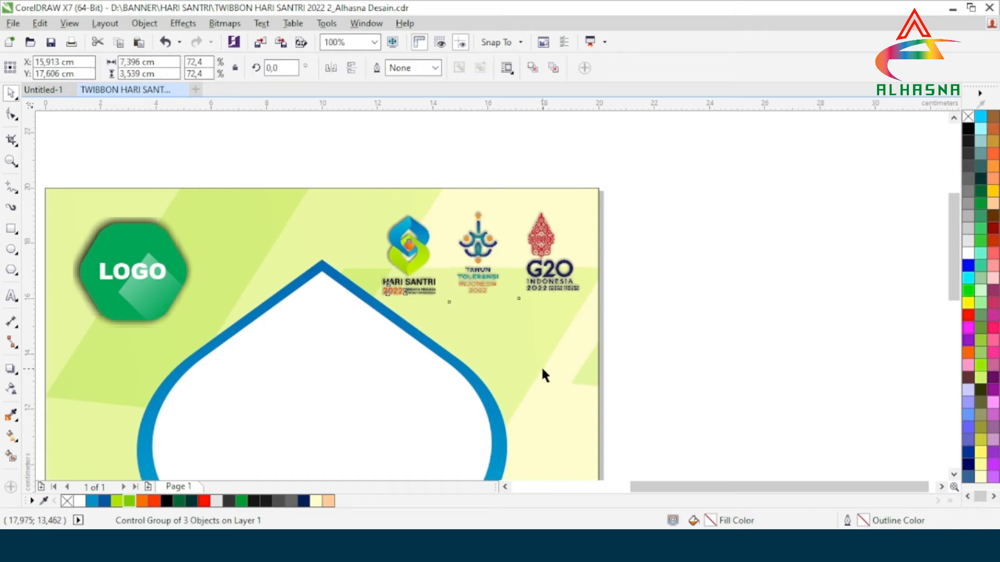
scroll(552, 292, down, 2)
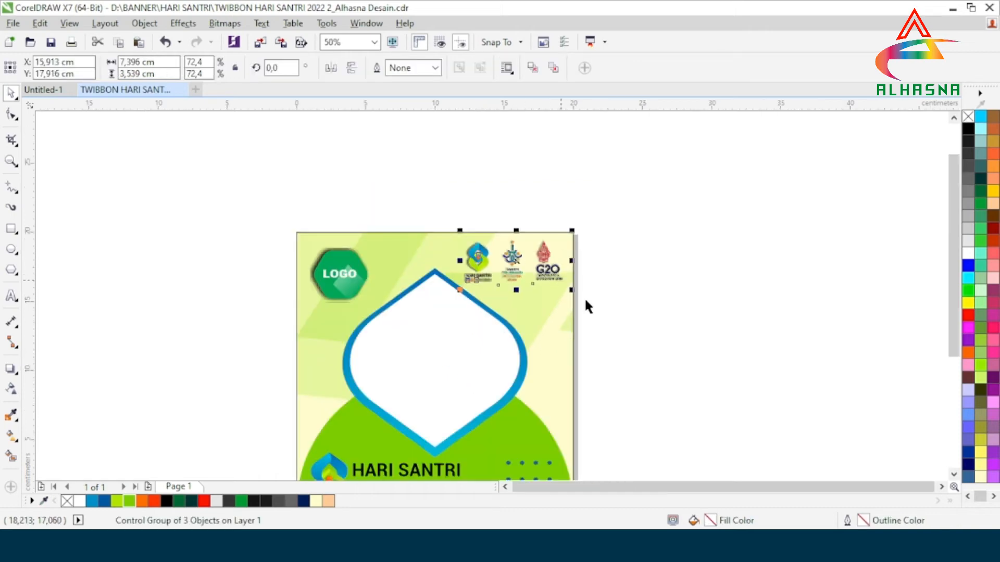
key(Escape)
Remove the outline from the pale yellow background square.
scroll(521, 286, down, 2)
scroll(482, 326, up, 2)
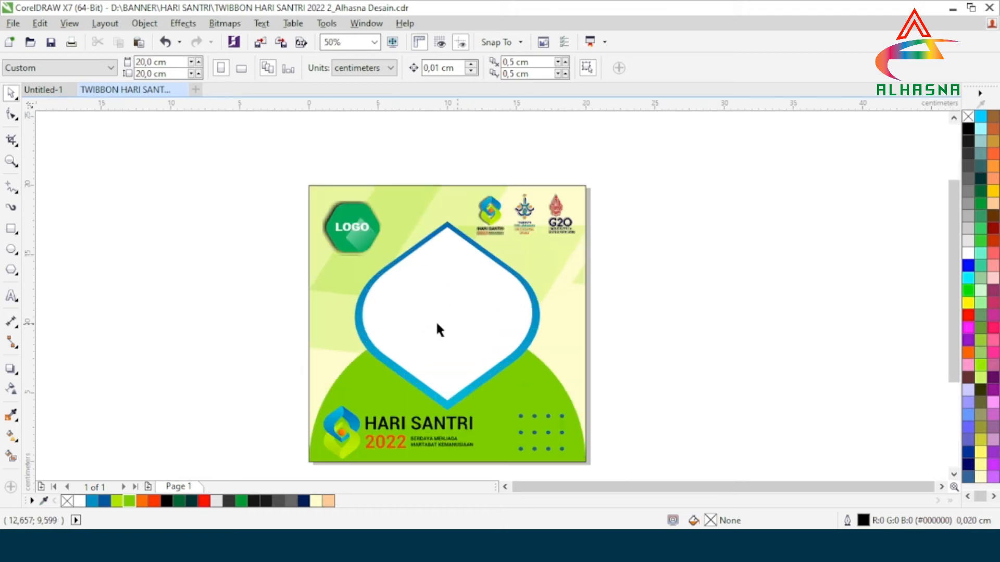
scroll(482, 330, down, 2)
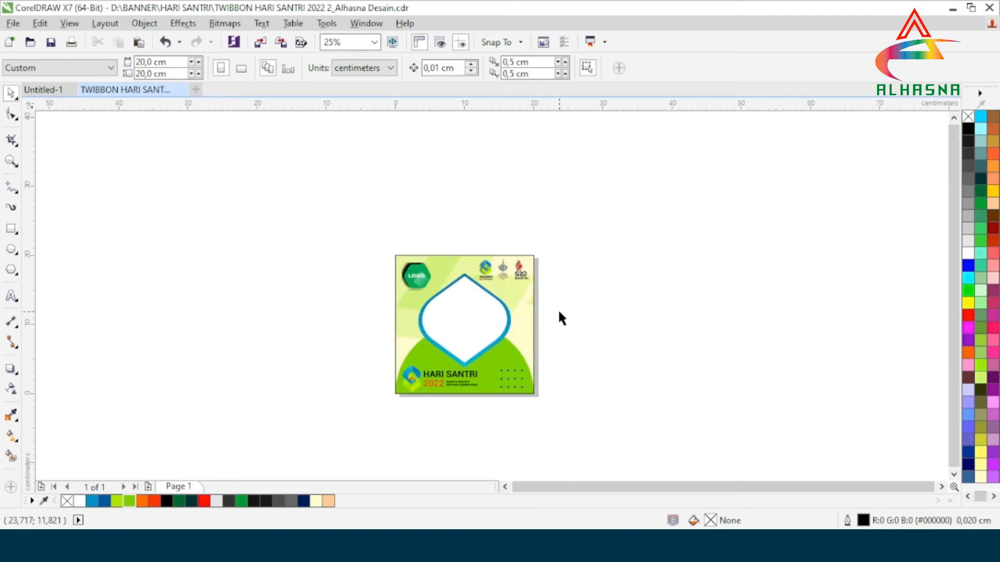
scroll(515, 335, up, 2)
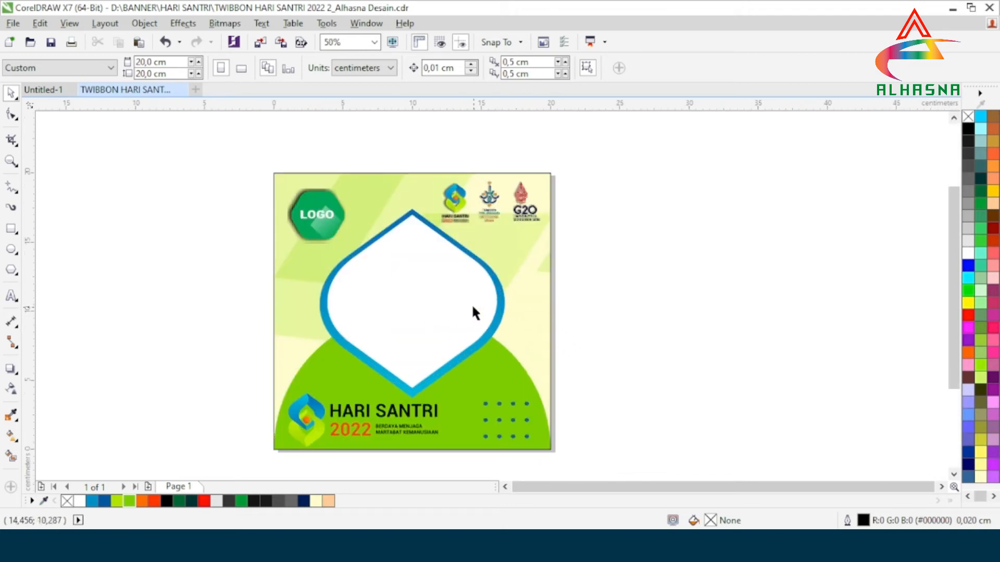
click(530, 305)
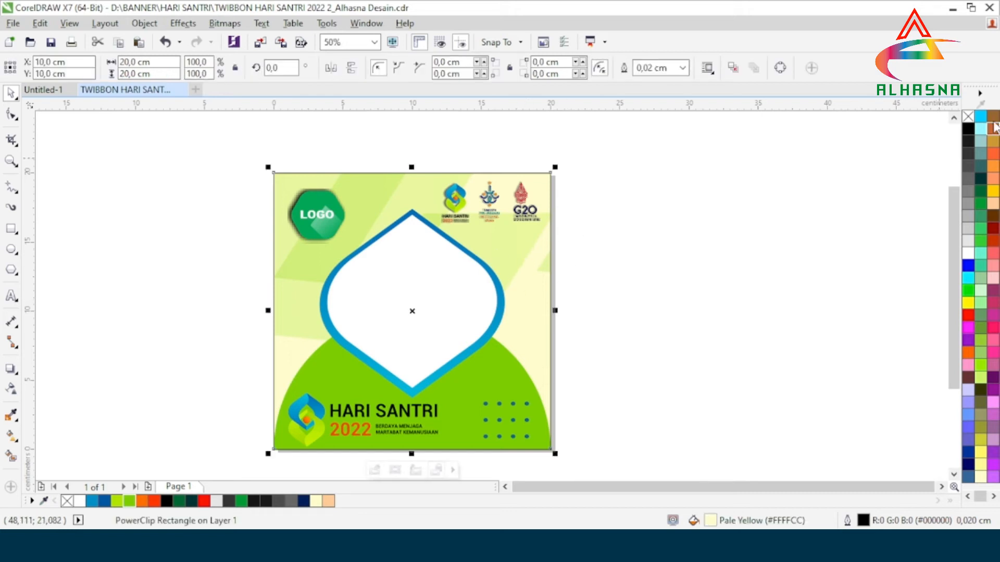
click(776, 246)
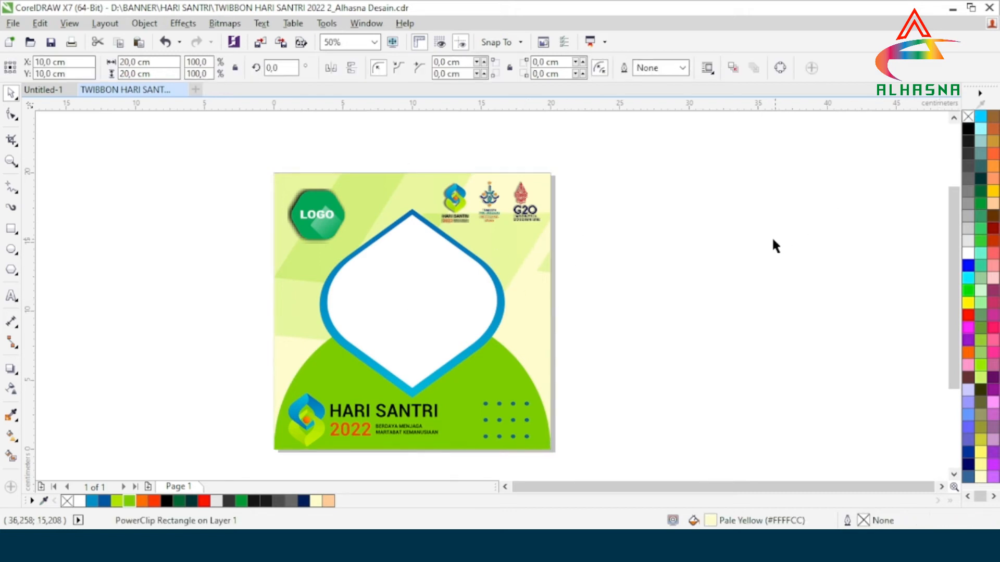
Ungroup the central photo frame into its blue shape and white inner shape, and deselect them.
click(404, 302)
right_click(405, 302)
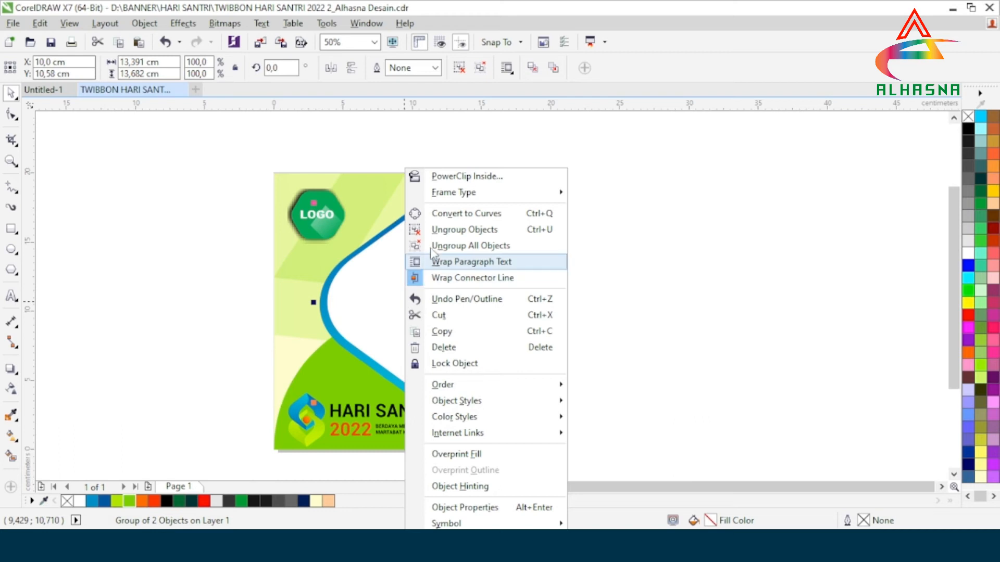
click(430, 230)
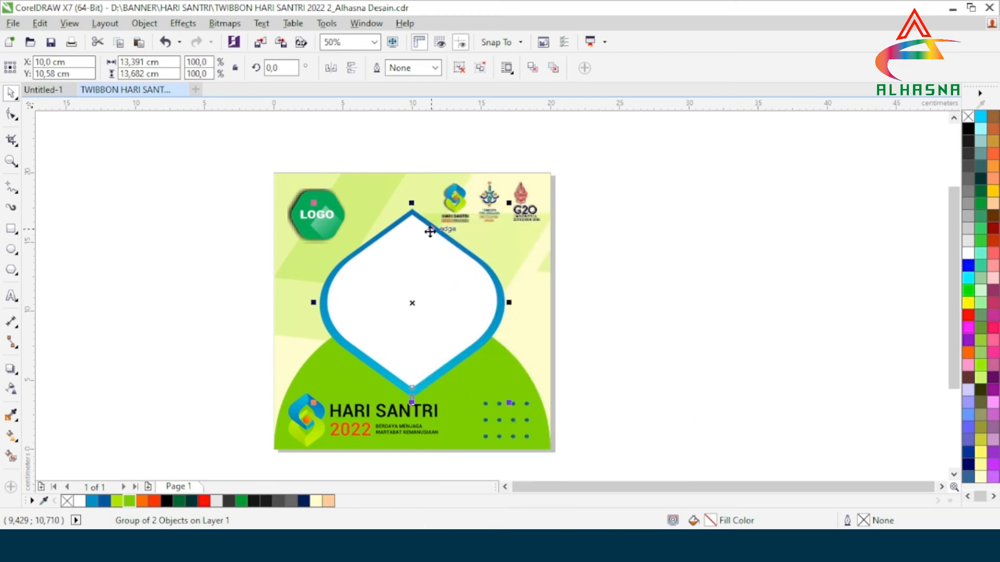
click(677, 289)
scroll(555, 250, down, 1)
scroll(515, 323, up, 1)
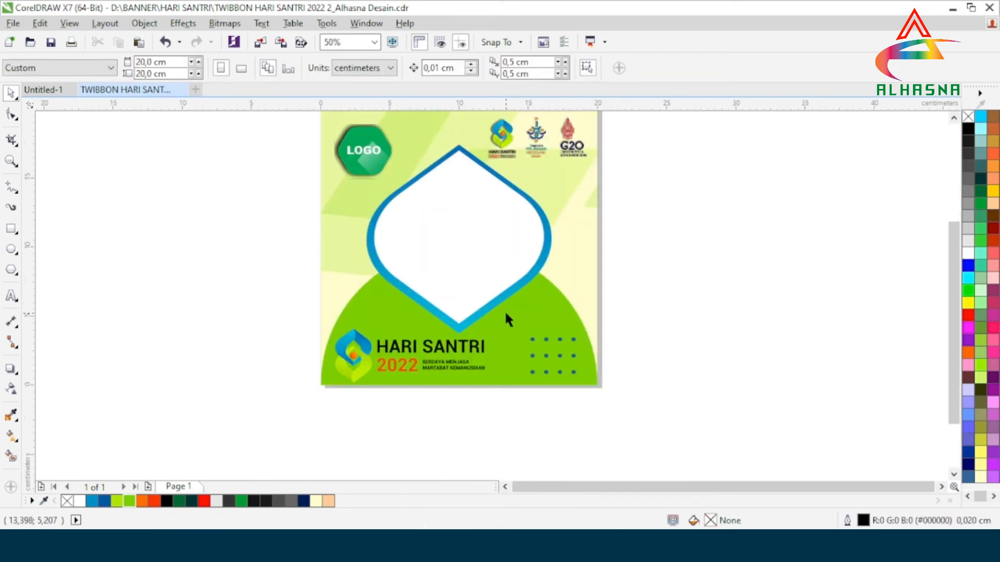
Try to trim the blue pointed shape with the white inner shape, and undo the trim.
click(474, 238)
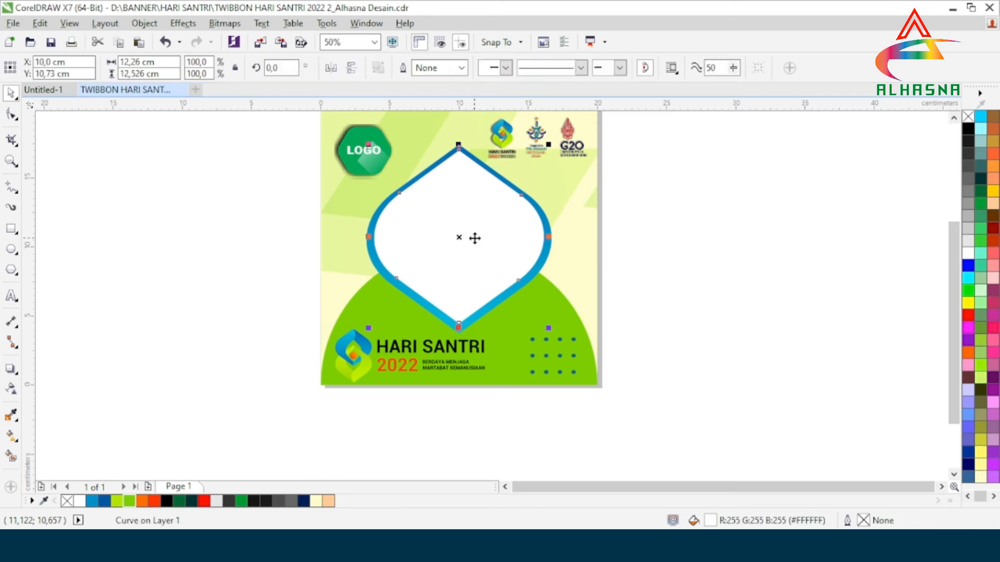
shift+click(551, 254)
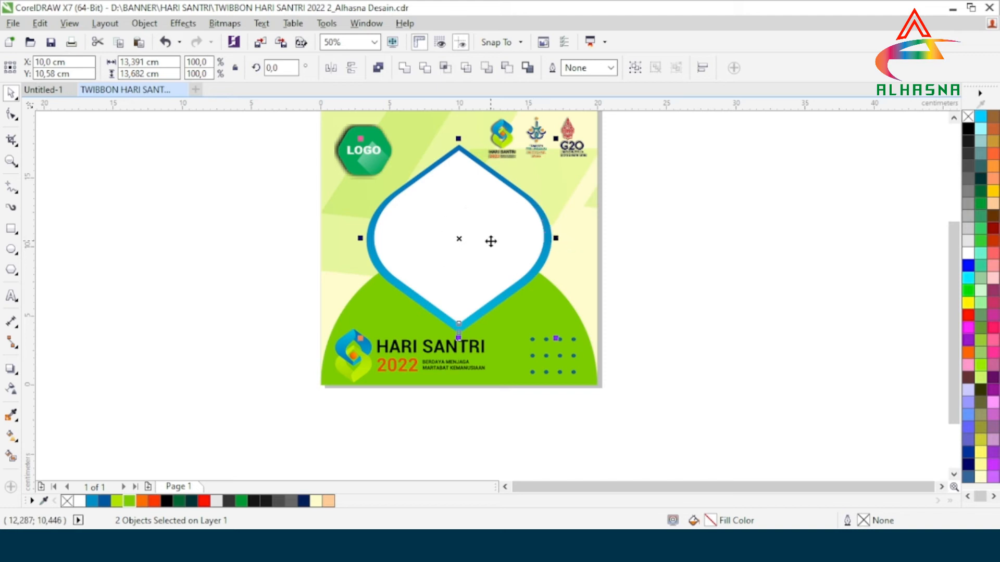
click(425, 68)
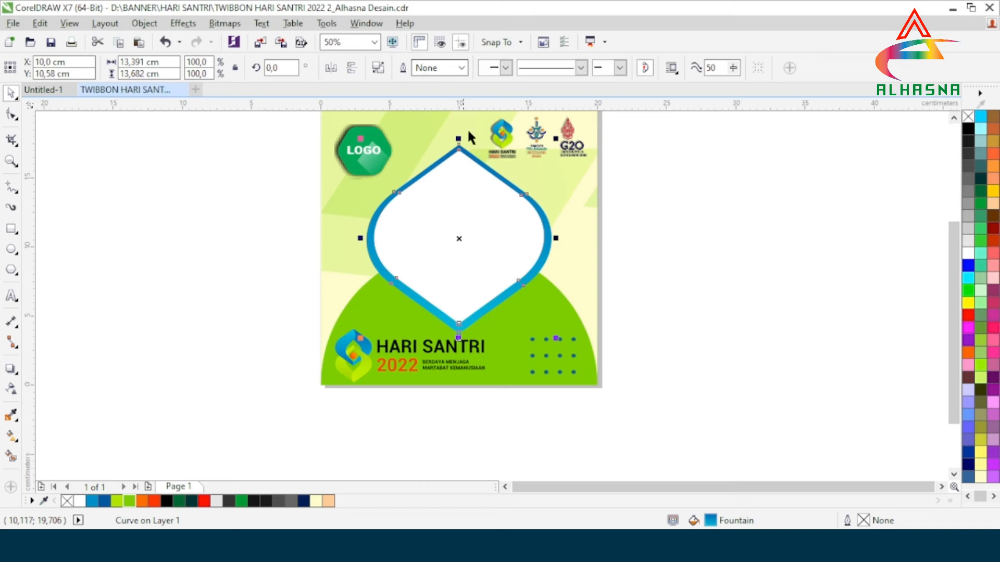
click(730, 205)
click(446, 215)
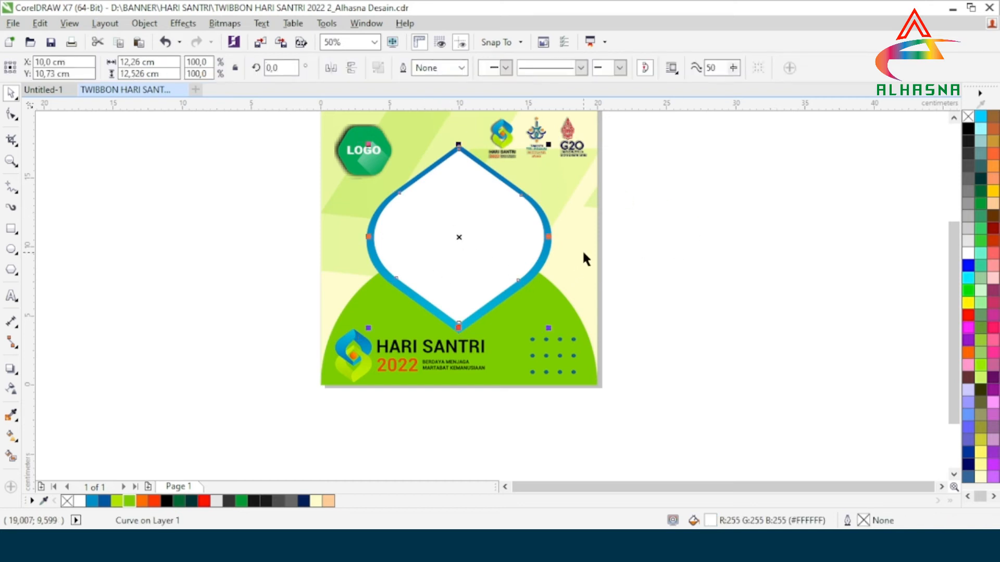
key(ctrl+z)
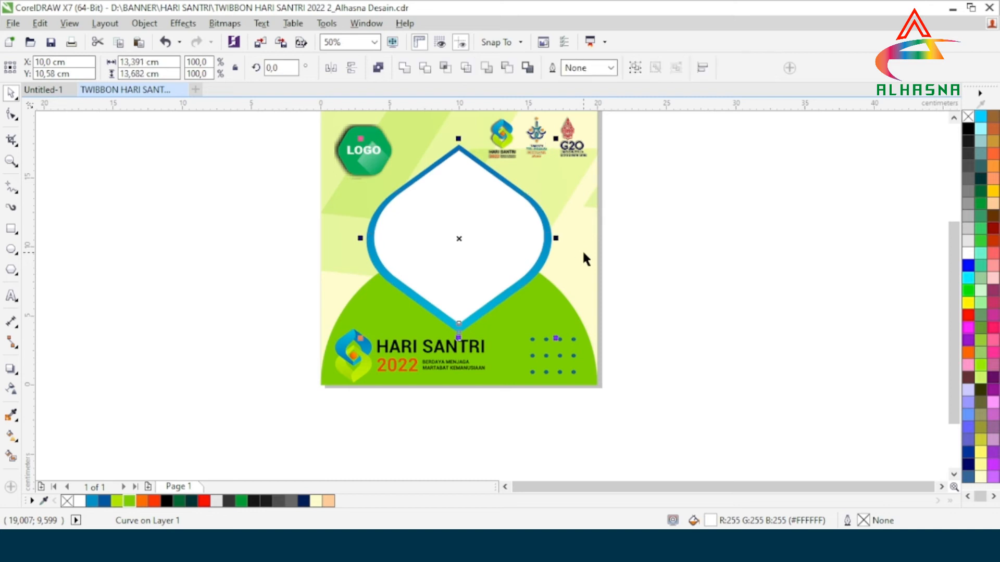
Move the white inner shape aside to inspect the blue shape beneath, and undo the move.
click(704, 251)
drag(476, 224, 352, 241)
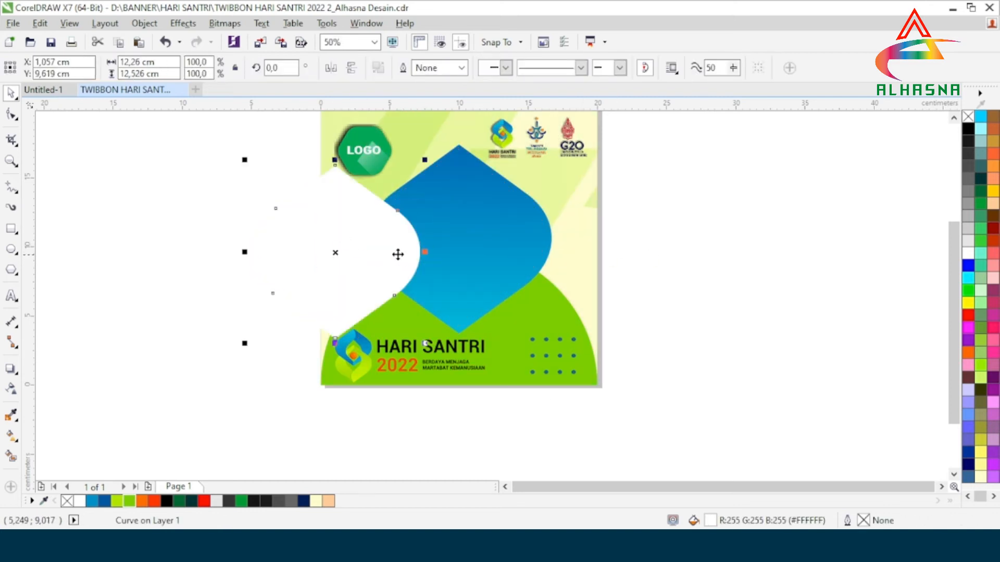
key(ctrl+z)
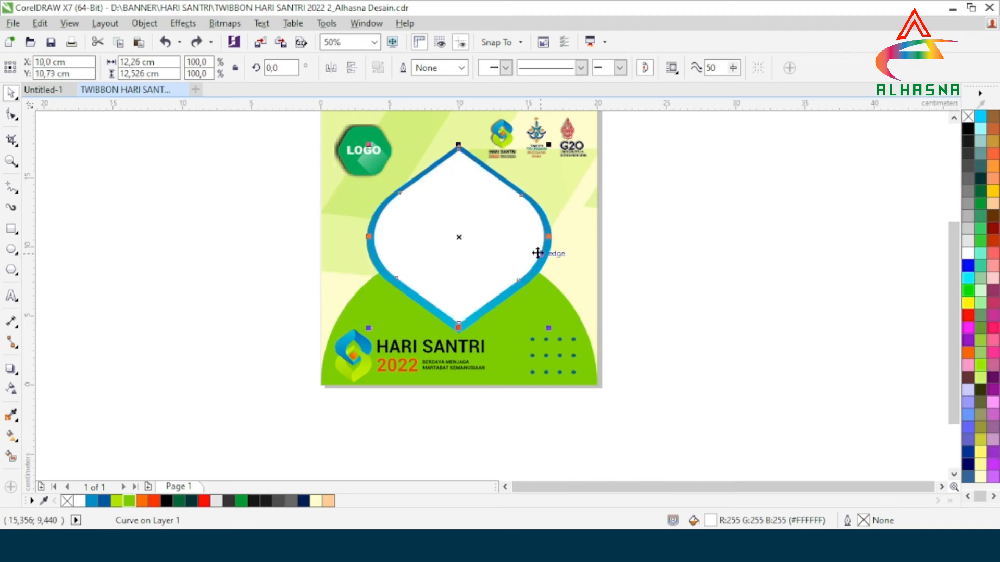
Trim the blue pointed shape with the white inner shape, check the cut by moving the white shape aside, and undo that move.
shift+click(549, 235)
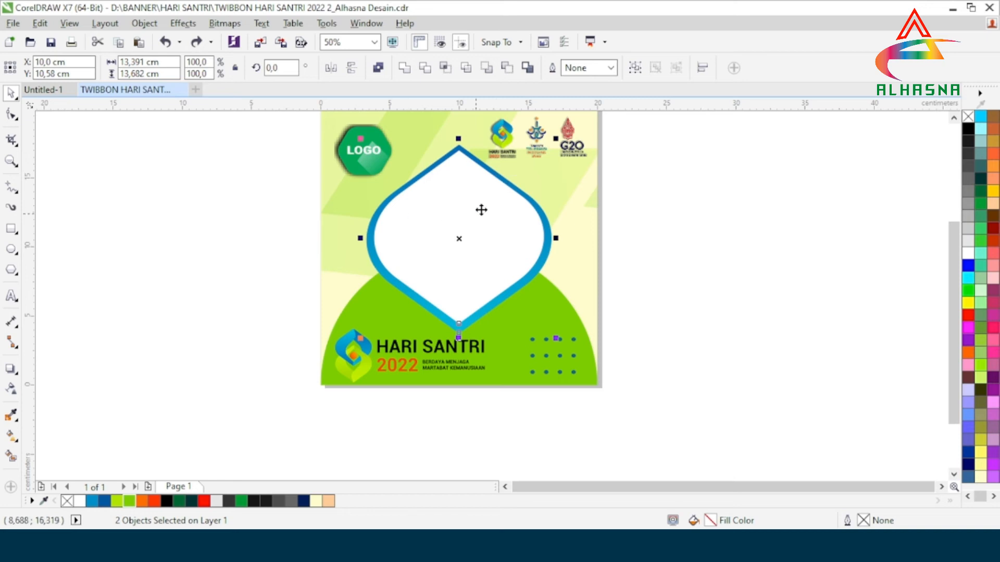
click(424, 69)
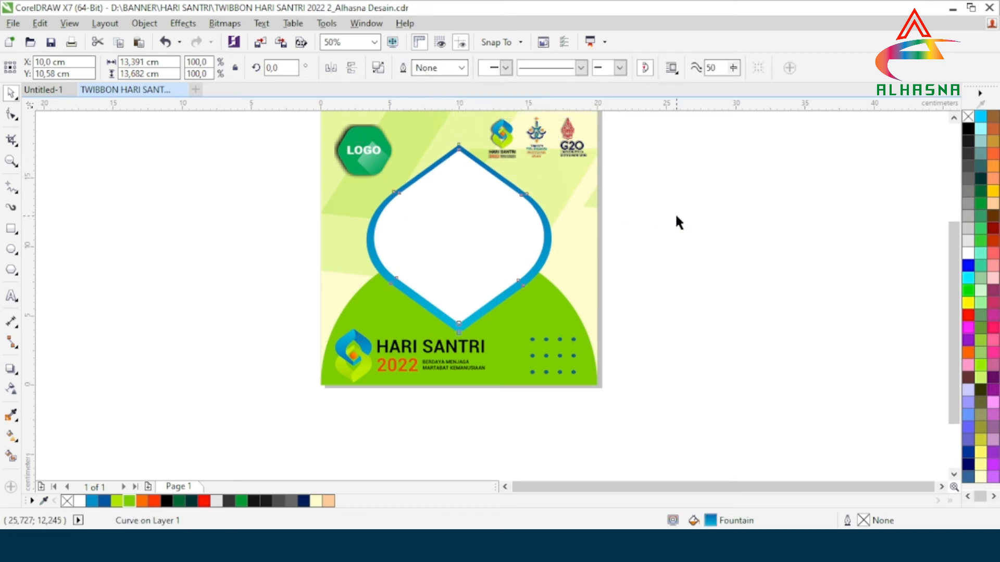
click(675, 213)
click(471, 229)
drag(469, 225, 315, 243)
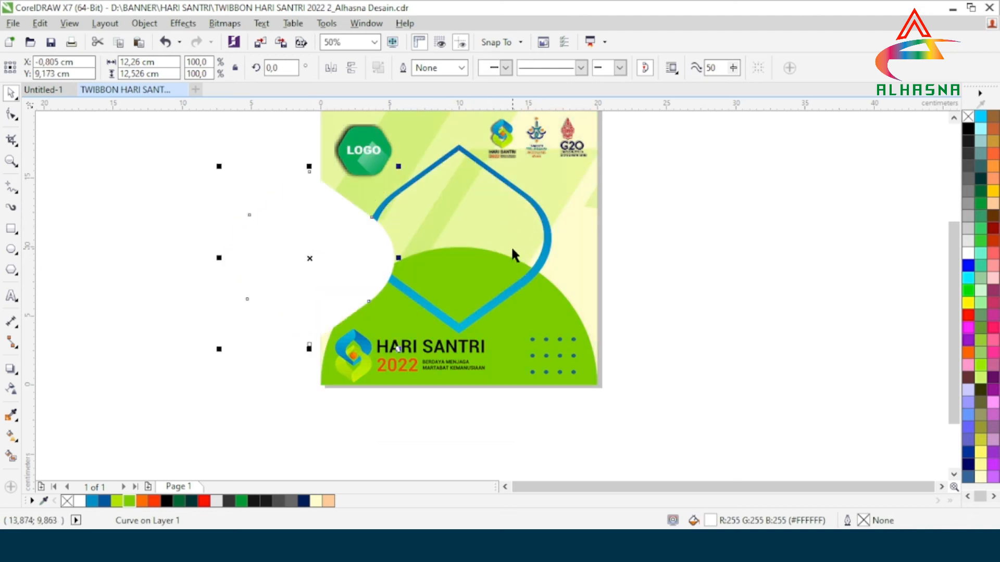
key(ctrl+z)
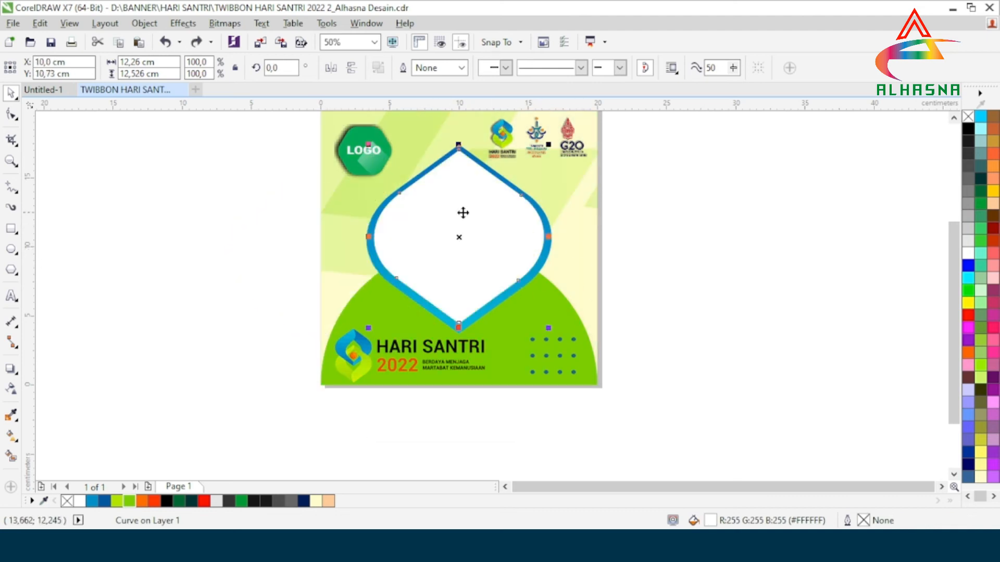
Trim the pale yellow background square with the white inner shape to cut the photo opening.
shift+click(572, 260)
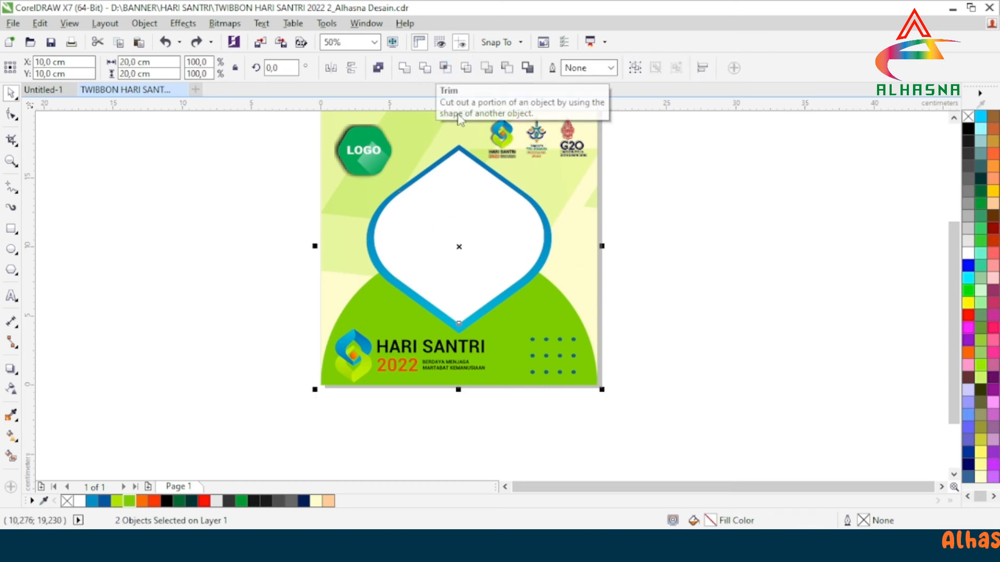
scroll(517, 316, down, 1)
scroll(514, 232, up, 1)
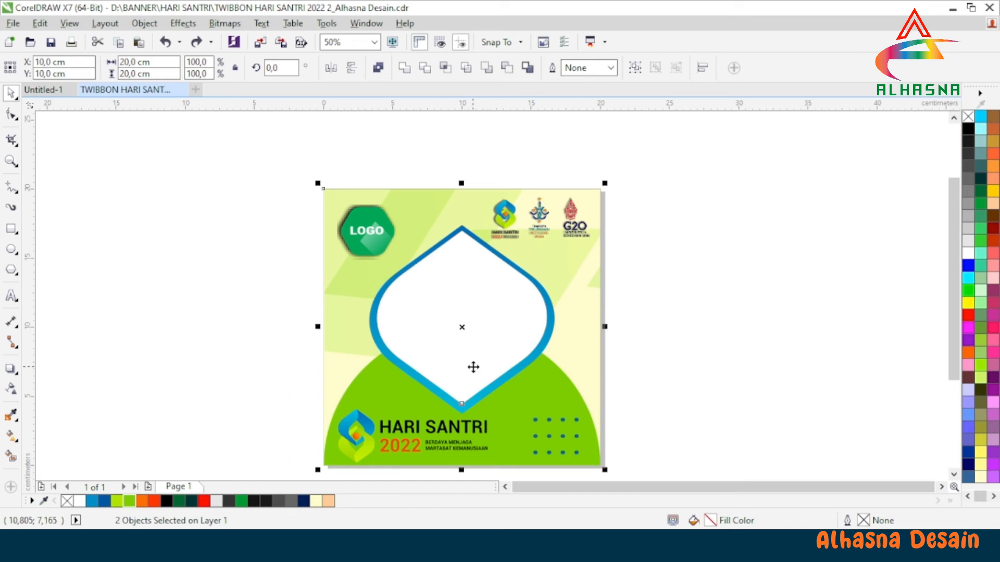
scroll(473, 365, up, 1)
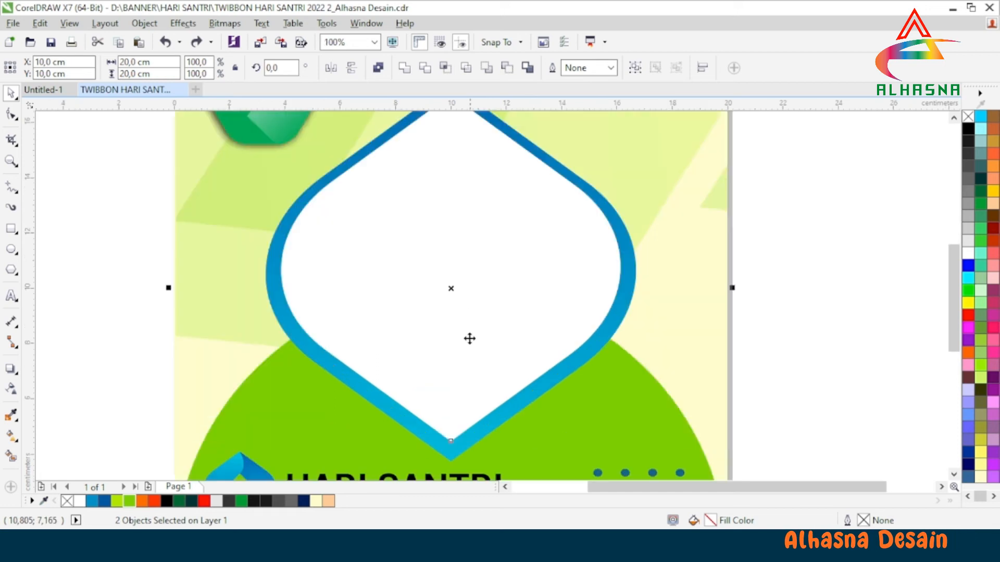
click(425, 68)
scroll(489, 244, down, 1)
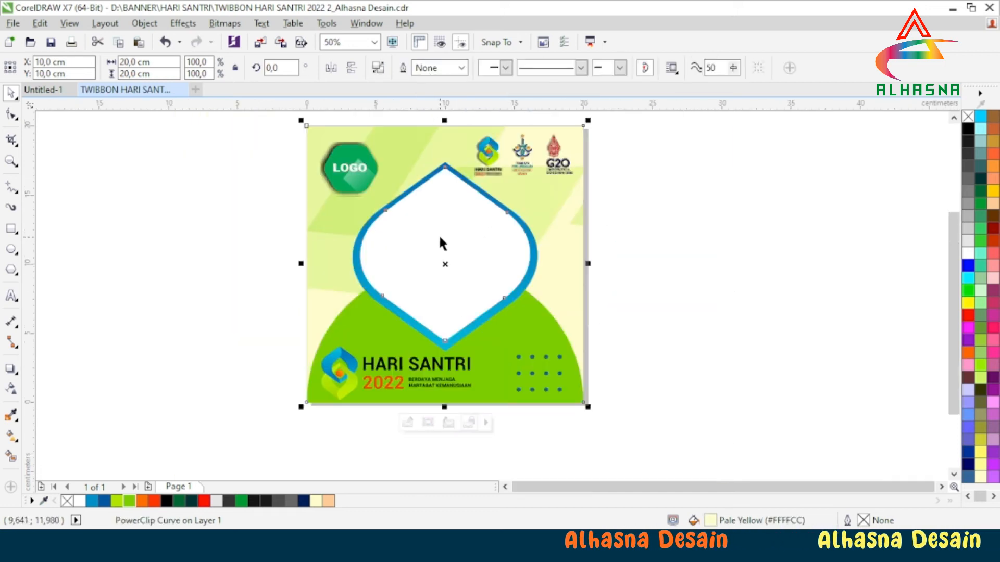
Move the white inner shape off the frame opening and delete it.
click(662, 273)
click(443, 263)
drag(443, 264, 265, 281)
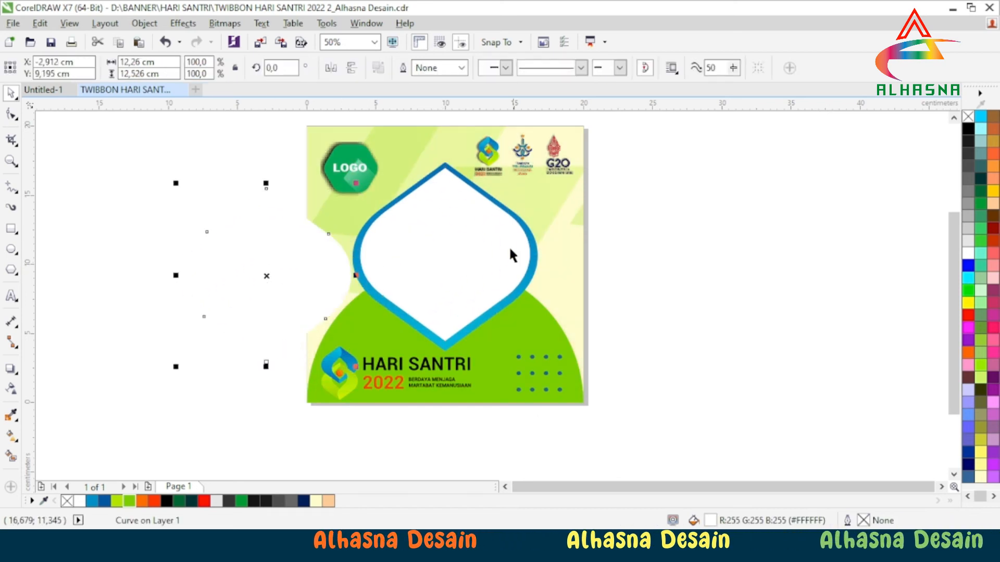
drag(267, 276, 536, 267)
right_click(544, 266)
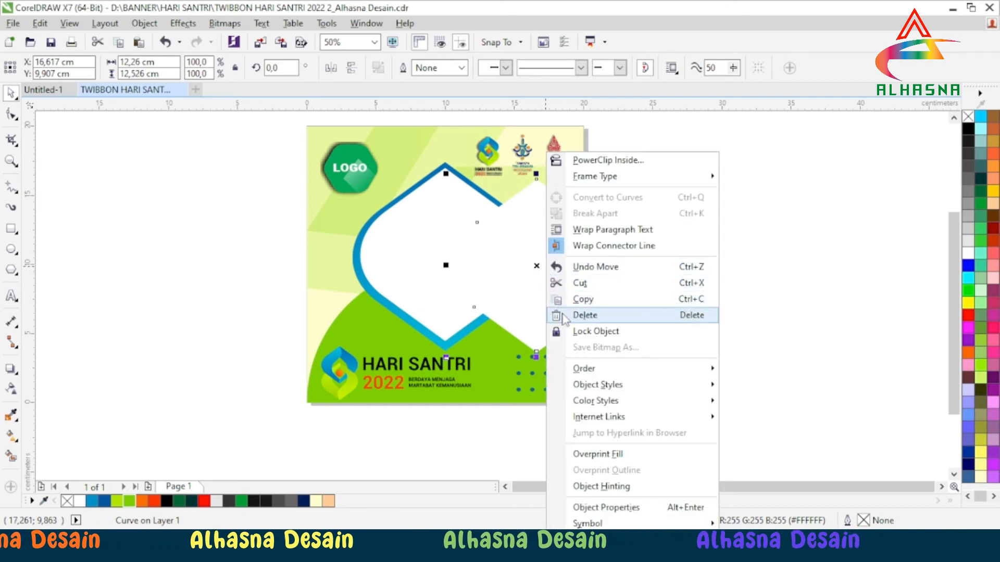
click(585, 315)
scroll(492, 344, down, 1)
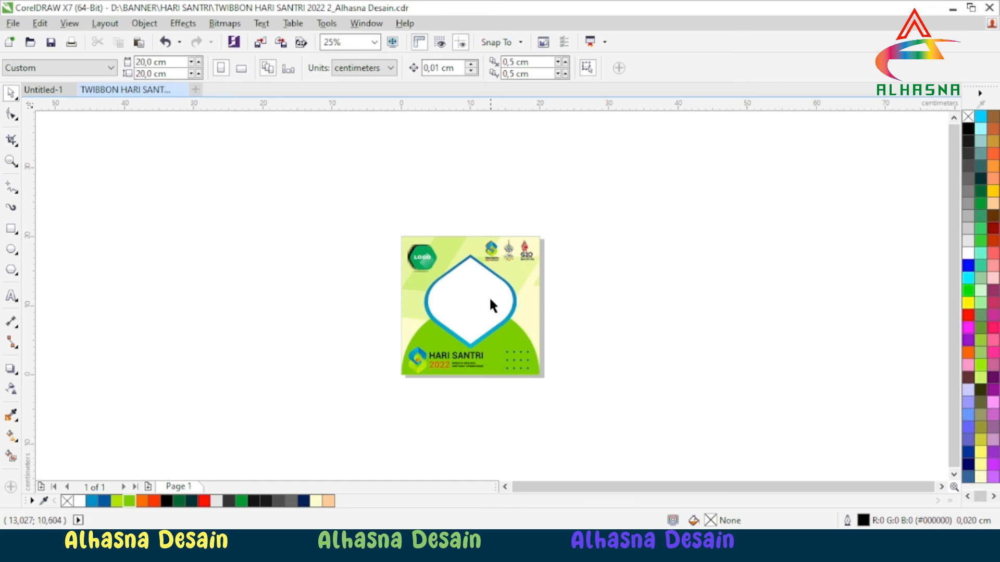
Set up an export to the Gambar folder as PNG - Portable Network Graphics, named "TWIBBON HARI SANTRI 2022 2_Alhasna Desain tes".
scroll(489, 295, up, 1)
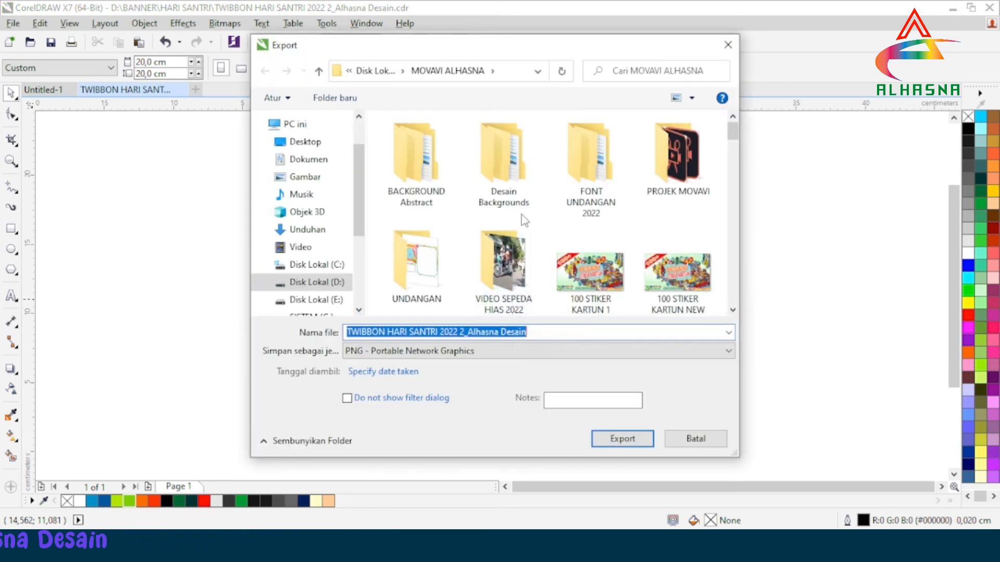
click(311, 179)
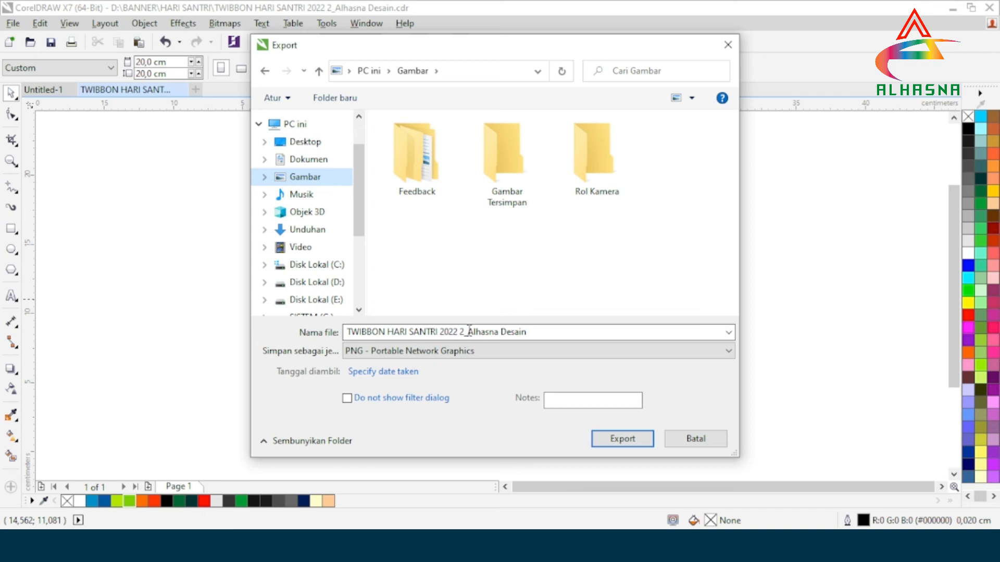
click(536, 334)
click(548, 329)
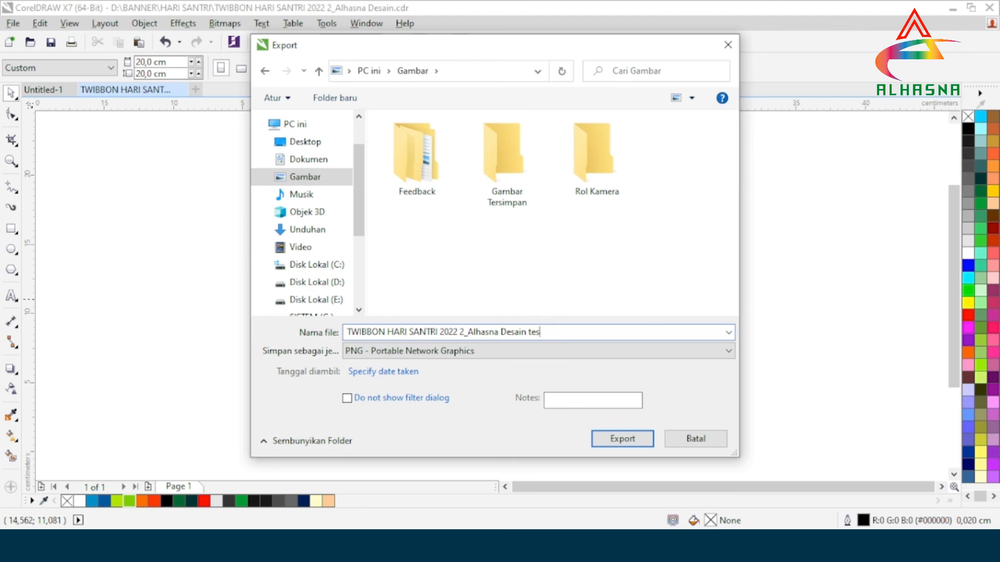
click(523, 351)
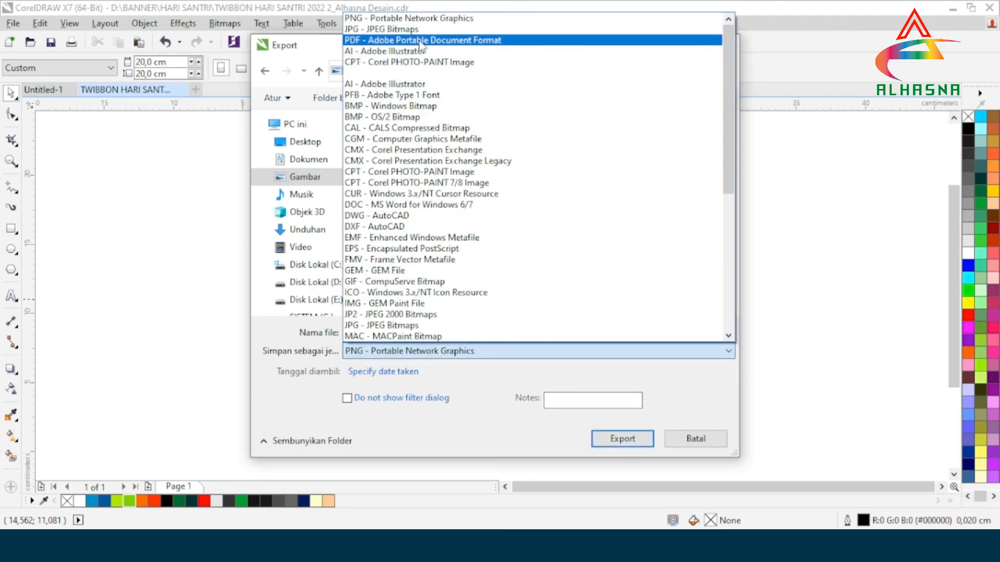
click(415, 20)
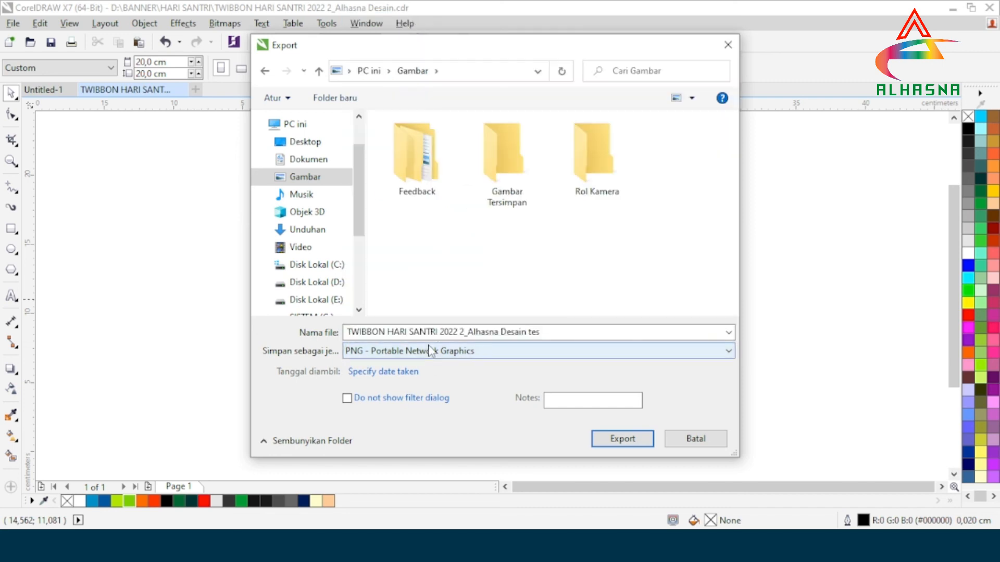
Turn on transparency in the PNG export settings and check the central photo opening in the preview.
click(620, 439)
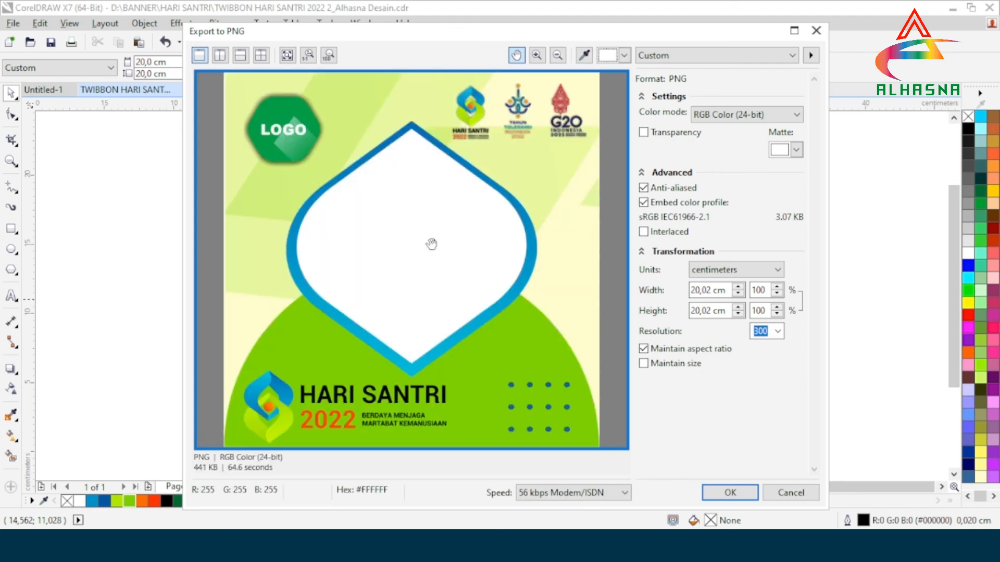
click(644, 132)
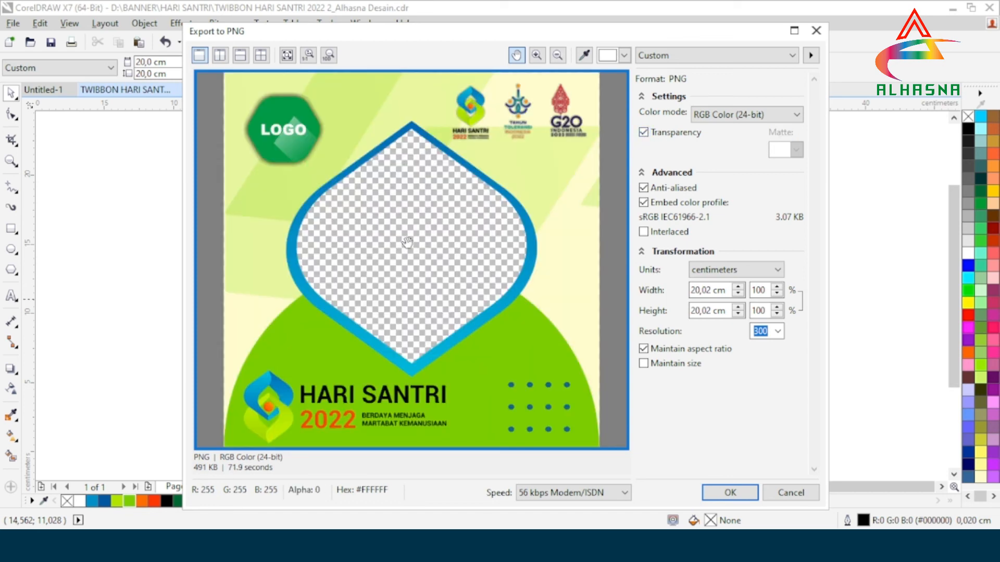
scroll(422, 240, up, 4)
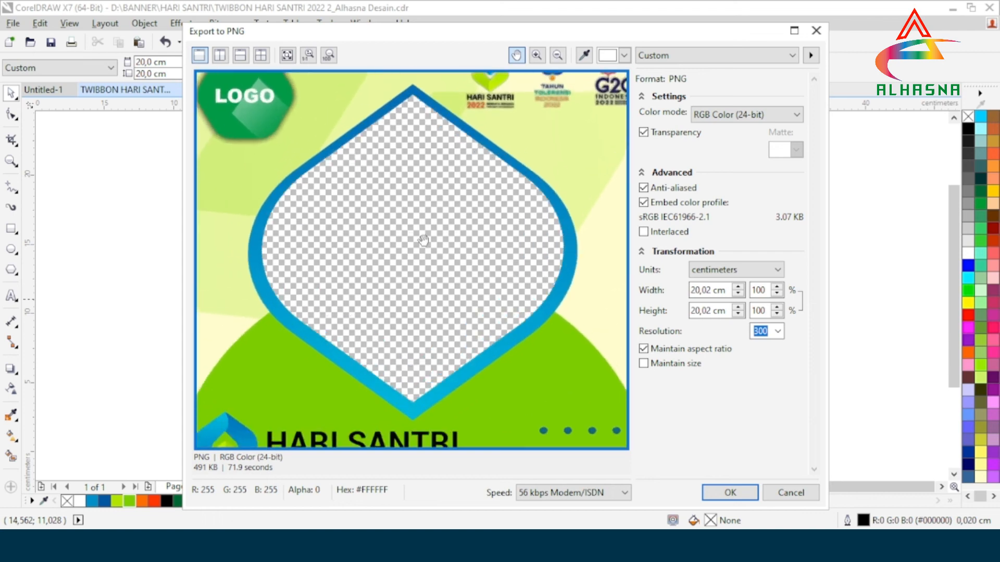
scroll(423, 241, down, 2)
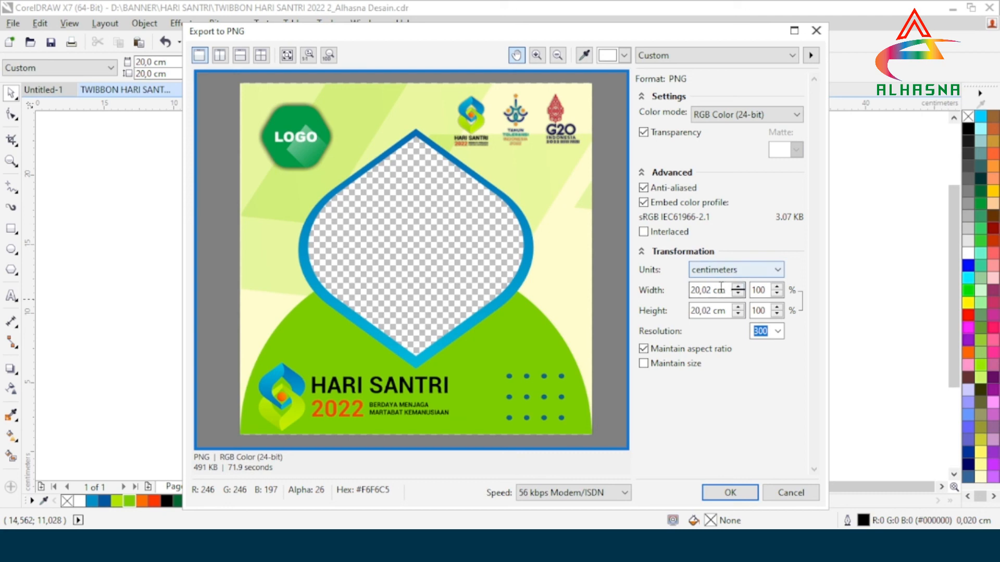
Set the PNG export's width and height to 20,0 cm each and its resolution to 300.
key(BackSpace)
click(711, 313)
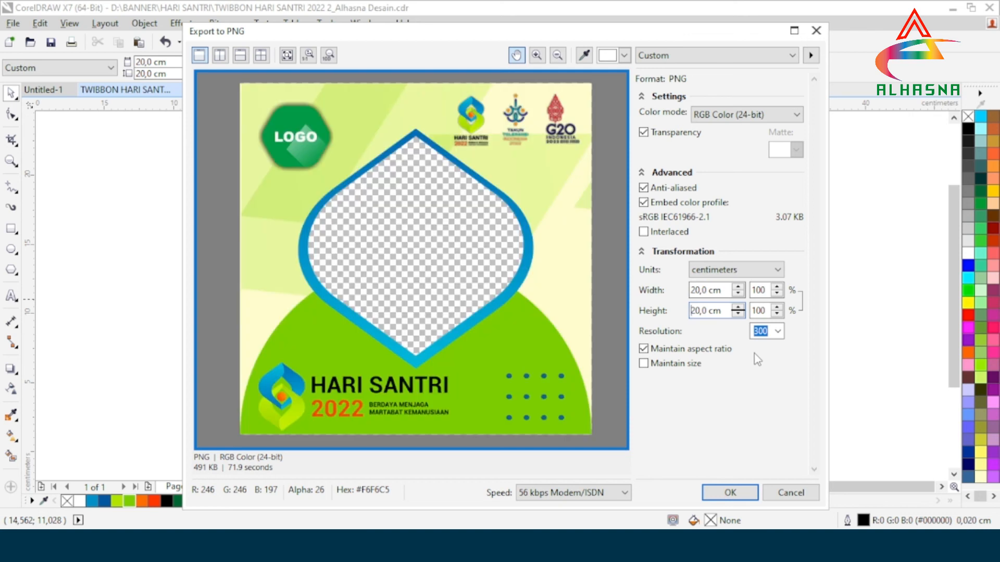
click(778, 333)
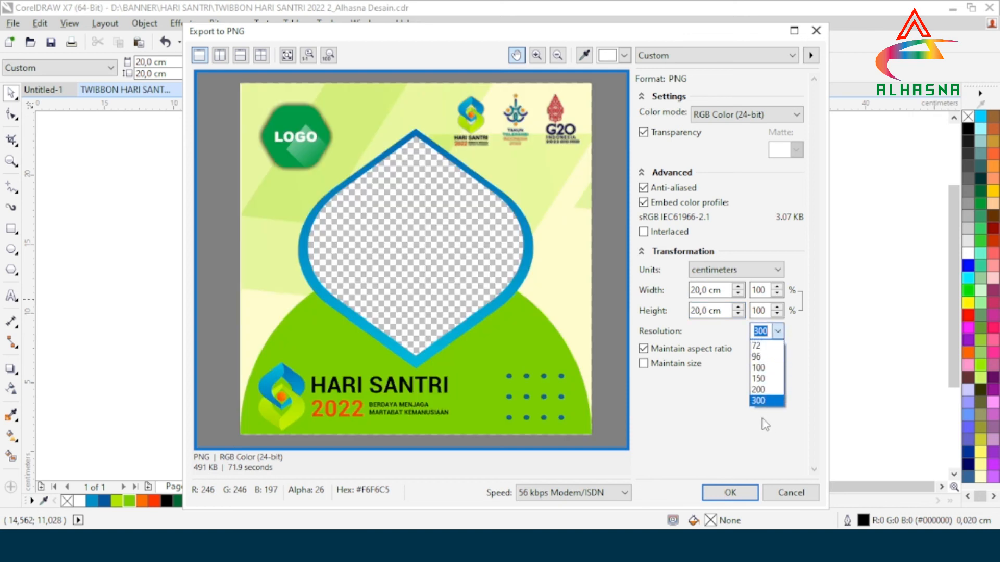
click(767, 402)
Choose RGB Color (24-bit) as the color mode and export the twibbon as PNG with these settings.
click(755, 115)
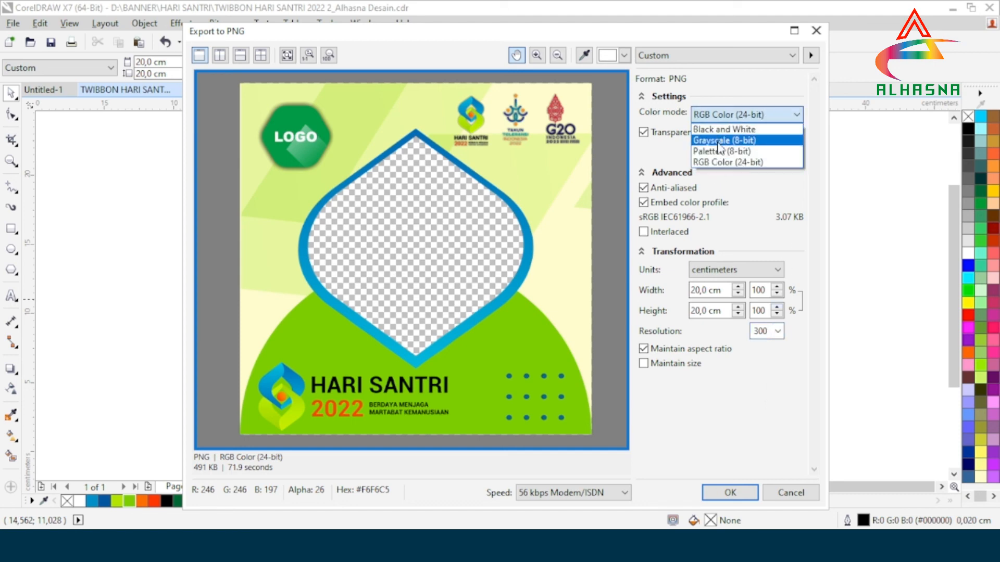
click(720, 162)
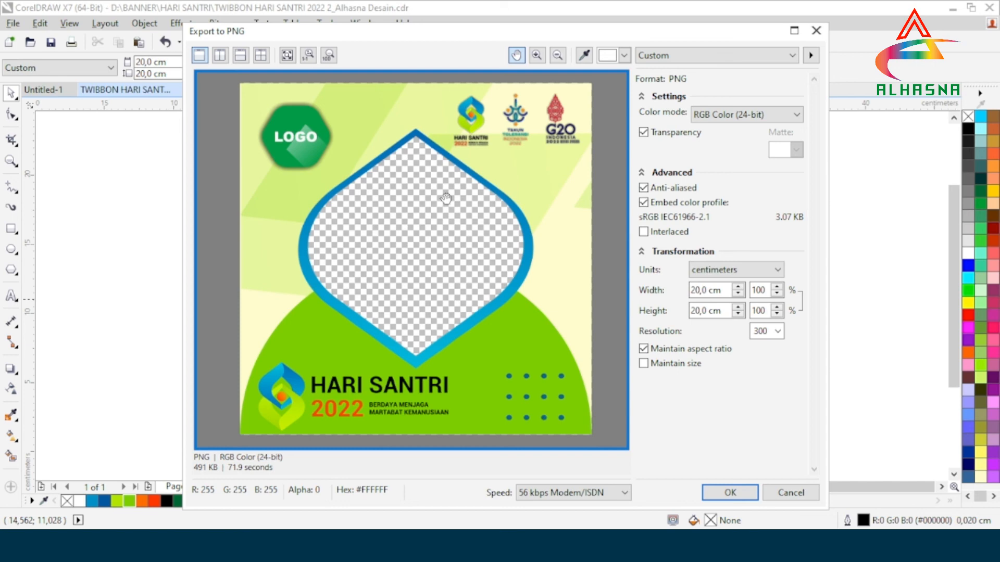
click(729, 493)
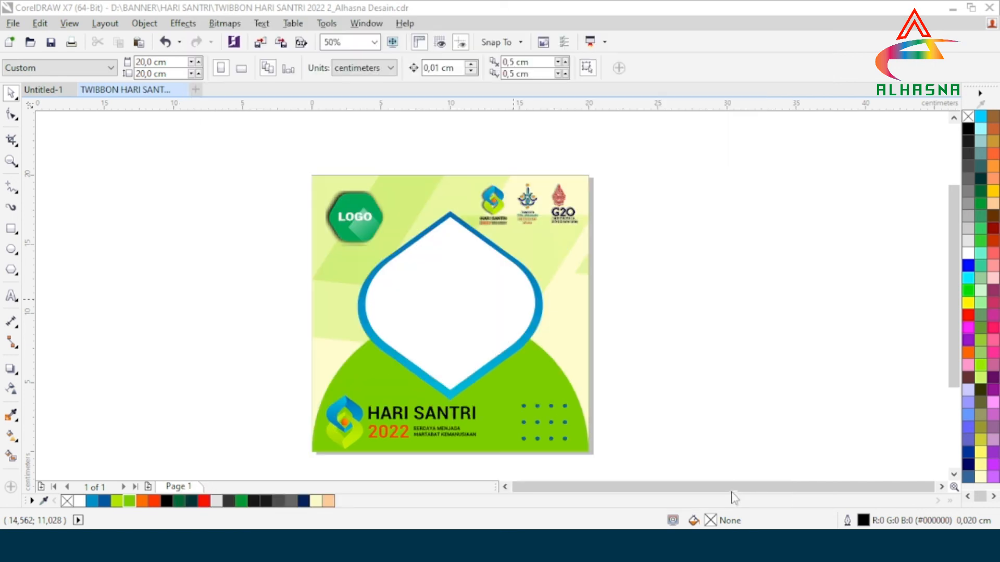